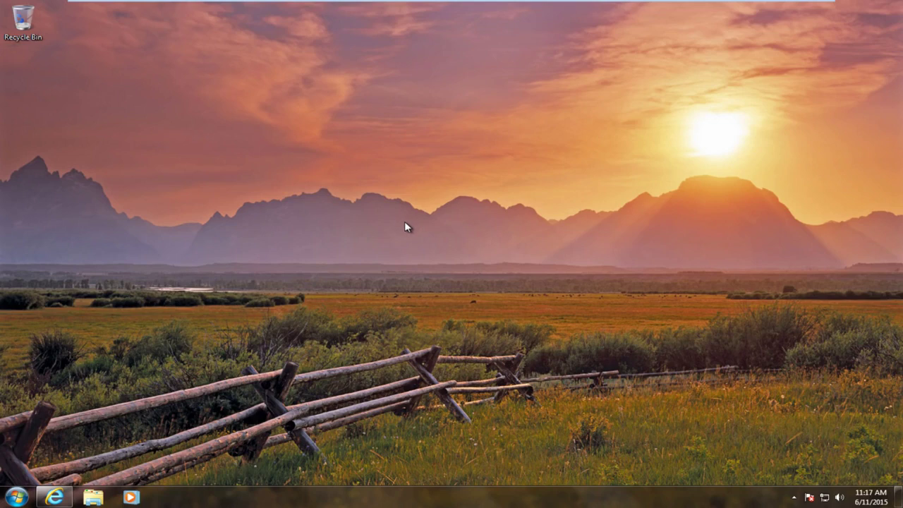
Confirm the 'Free hard disk space: 16 GB' requirement, then close Internet Explorer
click(53, 499)
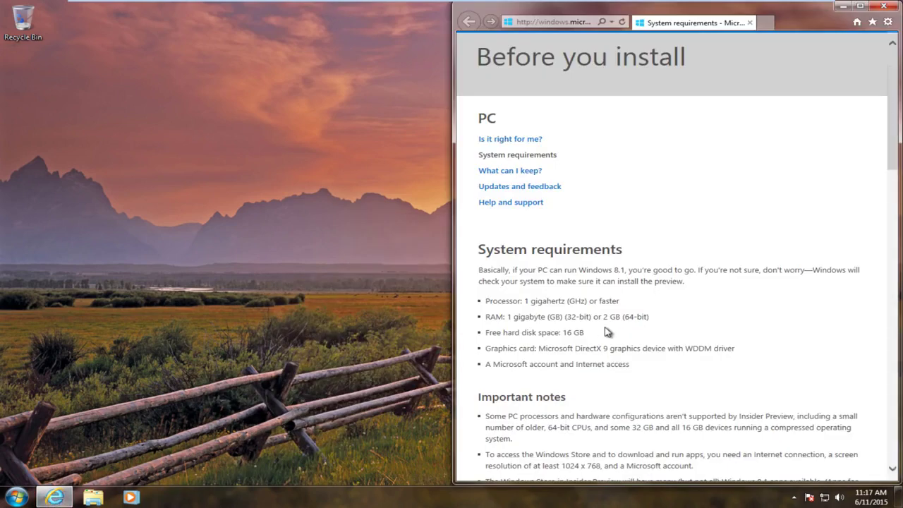
scroll(607, 332, up, 1)
scroll(607, 332, down, 2)
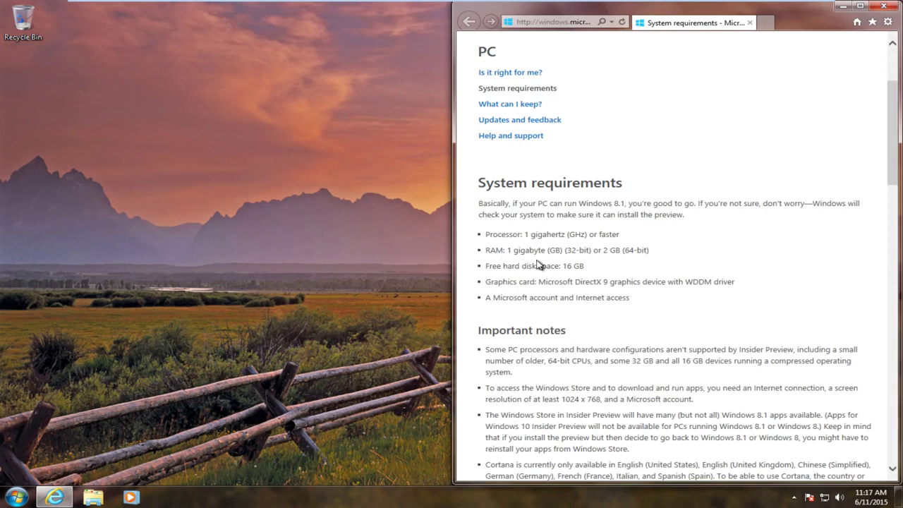
drag(597, 267, 488, 270)
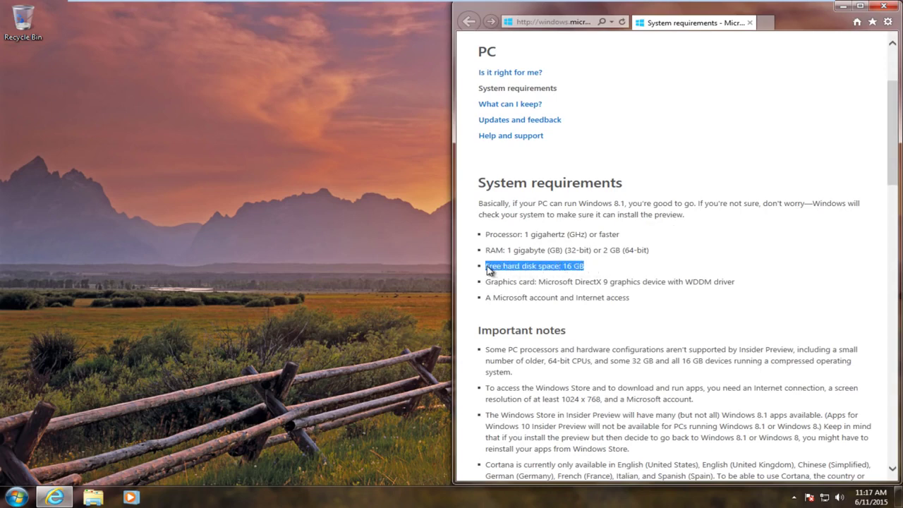
click(883, 6)
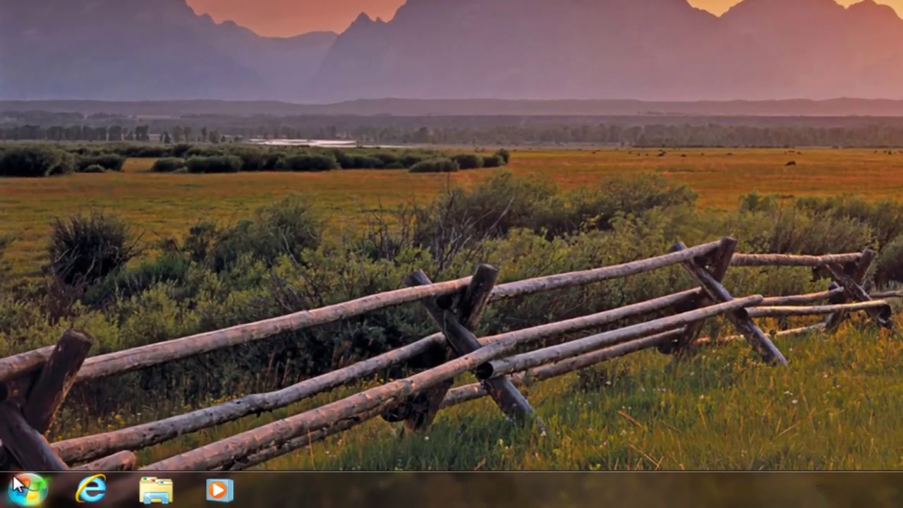
Launch Disk Management from a 'disk mana' search, maximize it and select the 25 GB C: partition
click(18, 485)
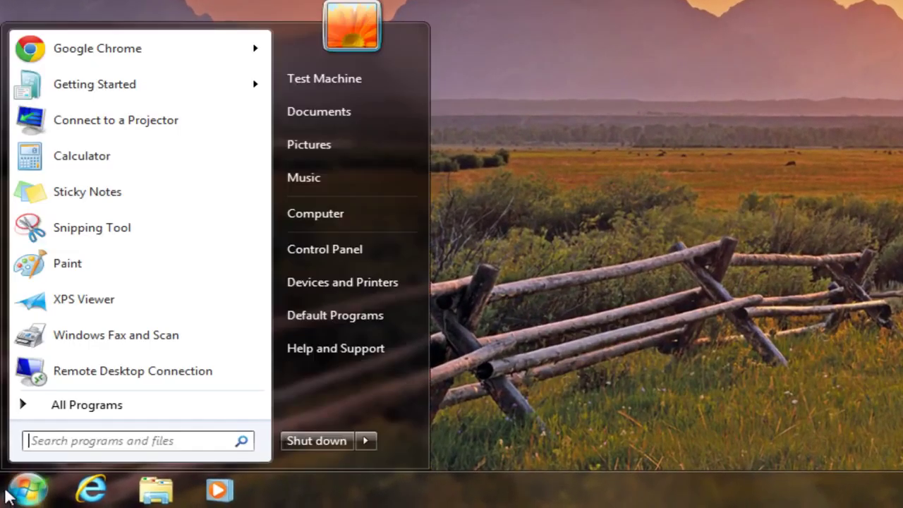
text(disk)
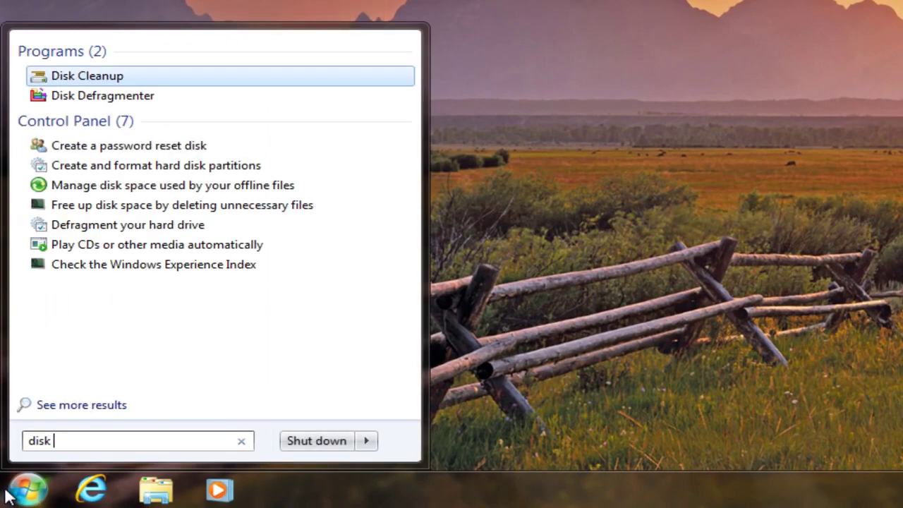
text( mana)
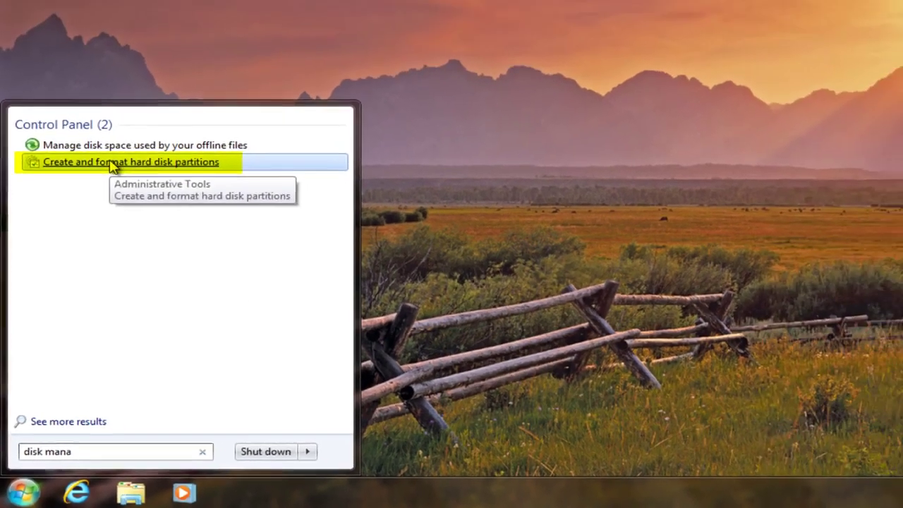
click(134, 98)
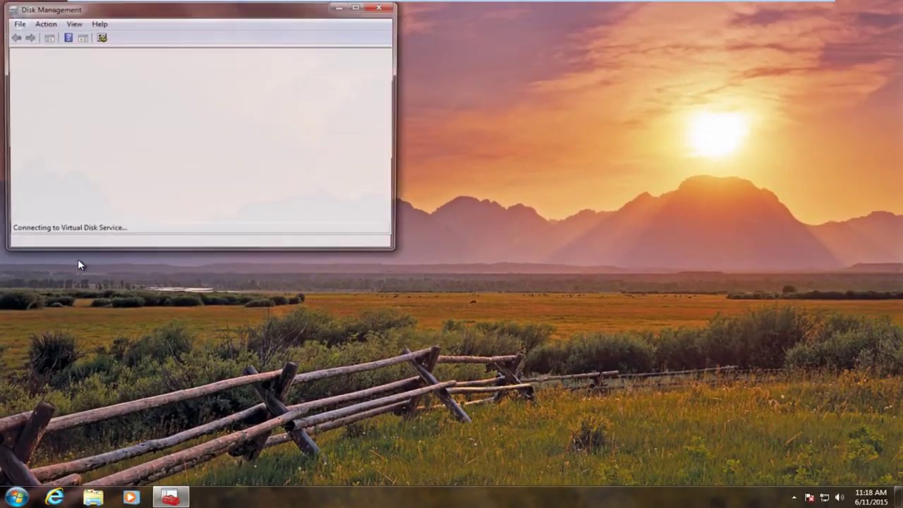
click(359, 5)
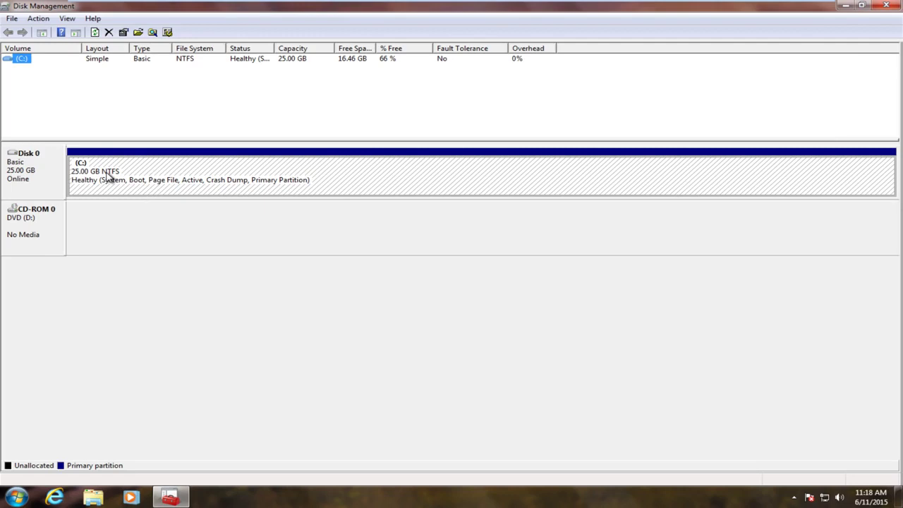
click(108, 178)
Open Shrink Volume for drive C: and clear the suggested 11284 MB amount
right_click(110, 174)
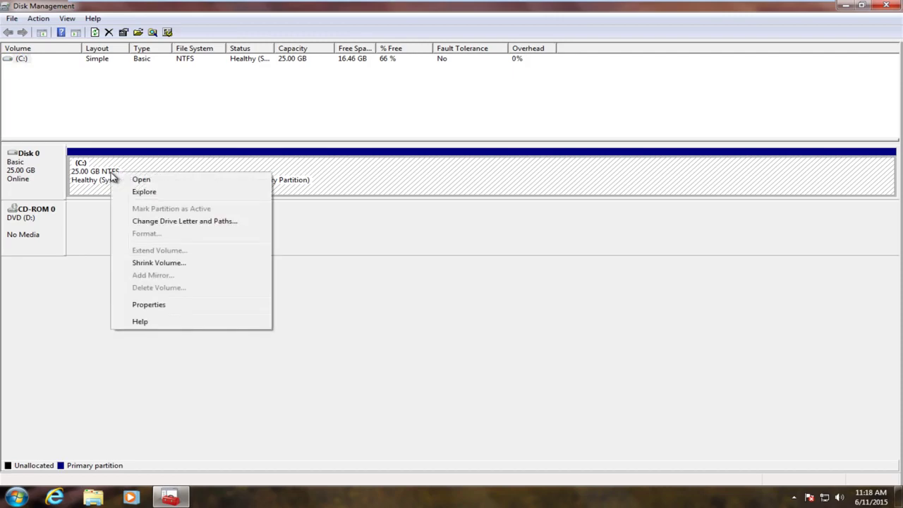
click(149, 263)
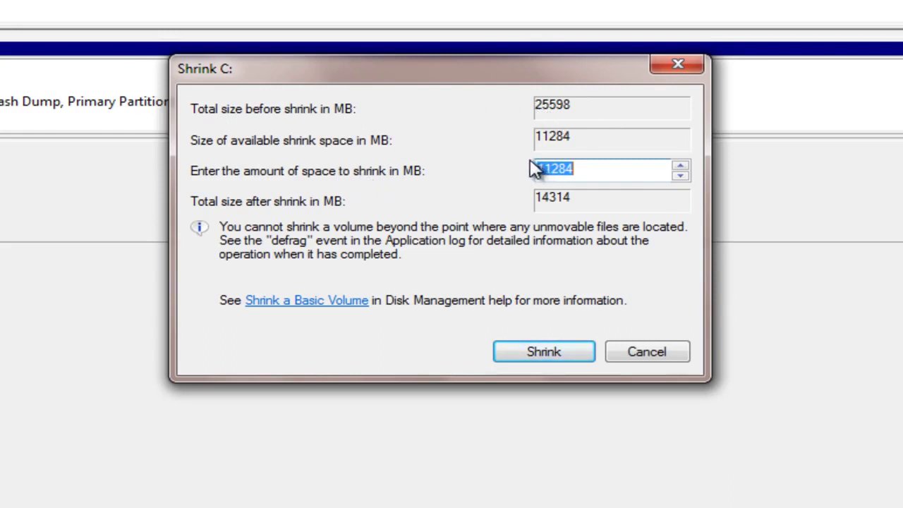
key(BackSpace)
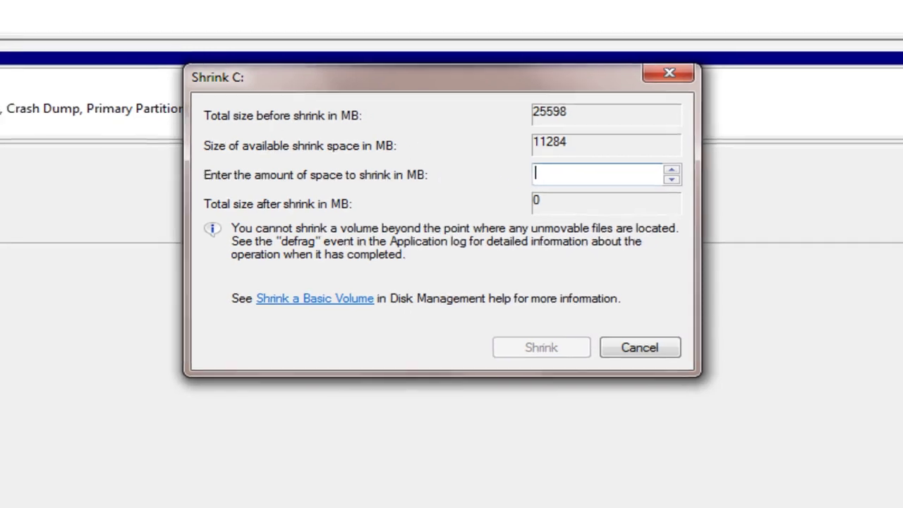
key(super)
Use Calculator to convert 16 GB to 16384 MB, then return to the shrink amount field
text(calc)
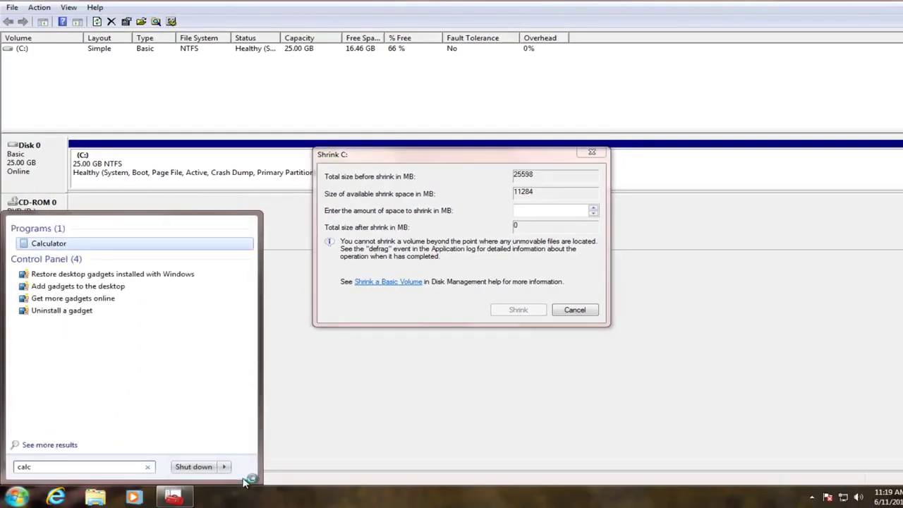
key(Return)
text(16 )
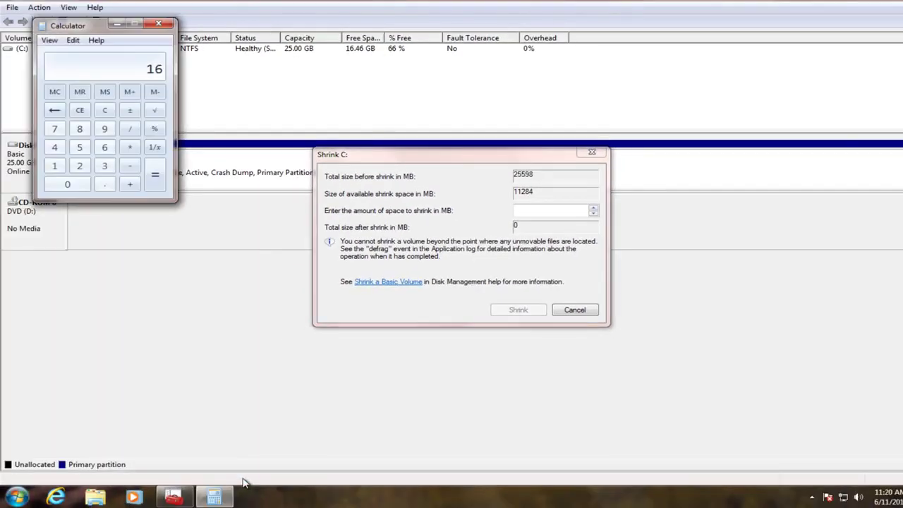
text(* 10)
text(24)
key(Return)
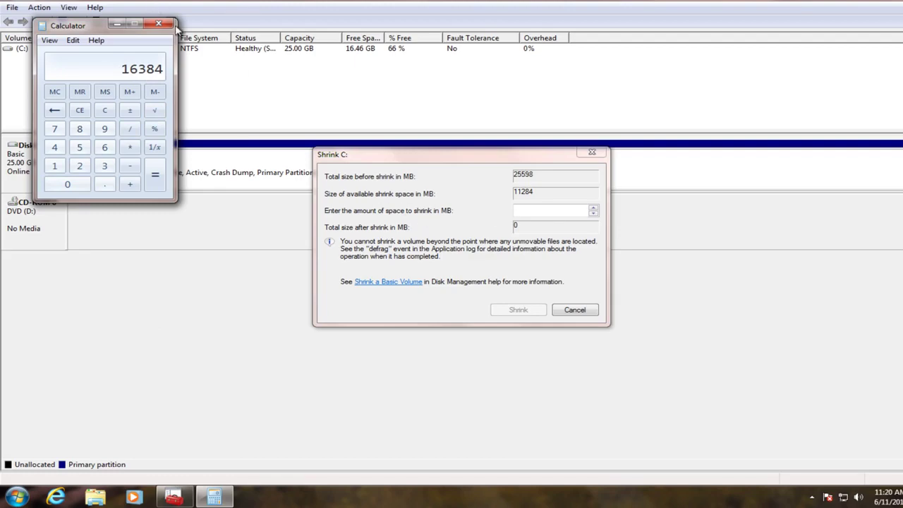
click(268, 89)
click(518, 207)
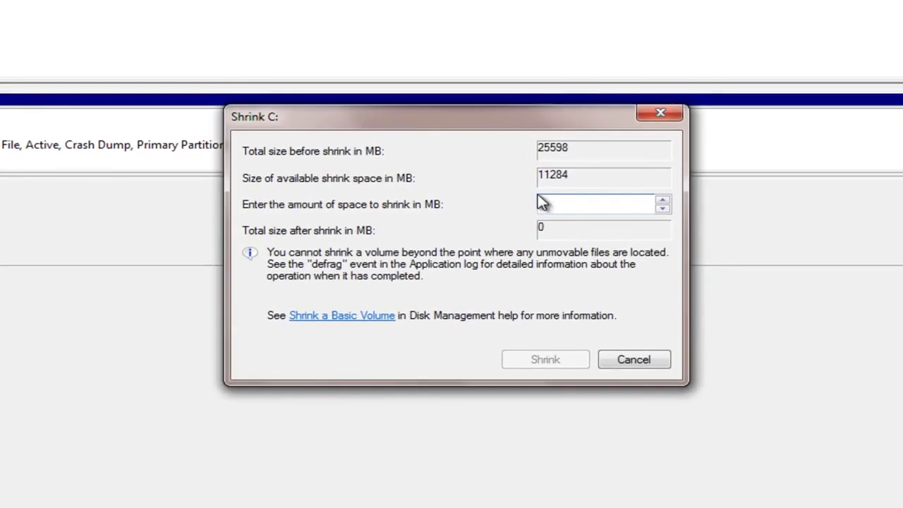
Shrink C: by 7000 MB, leaving 6.84 GB unallocated, and select the new unallocated block
text(7000)
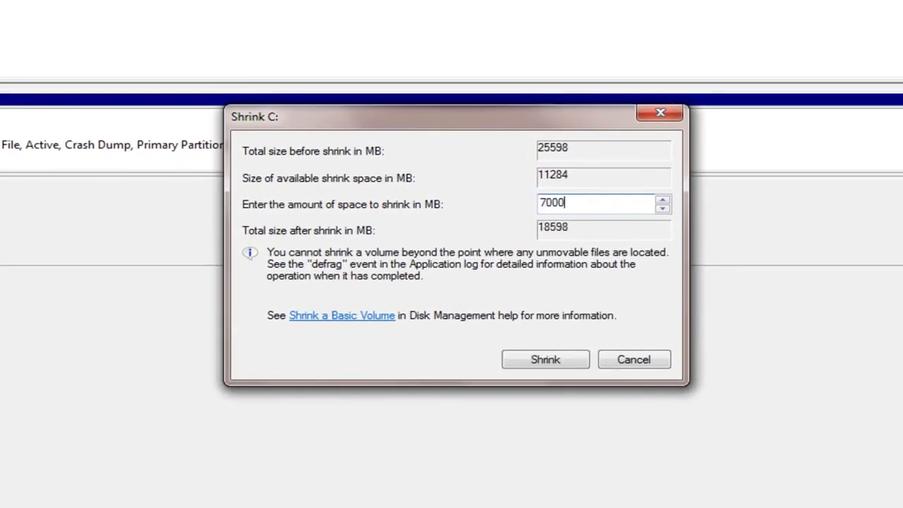
click(545, 364)
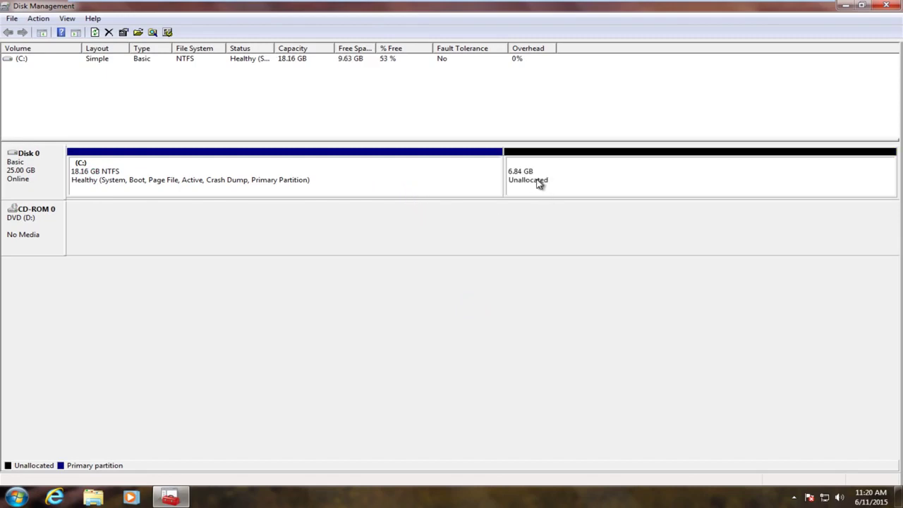
click(537, 182)
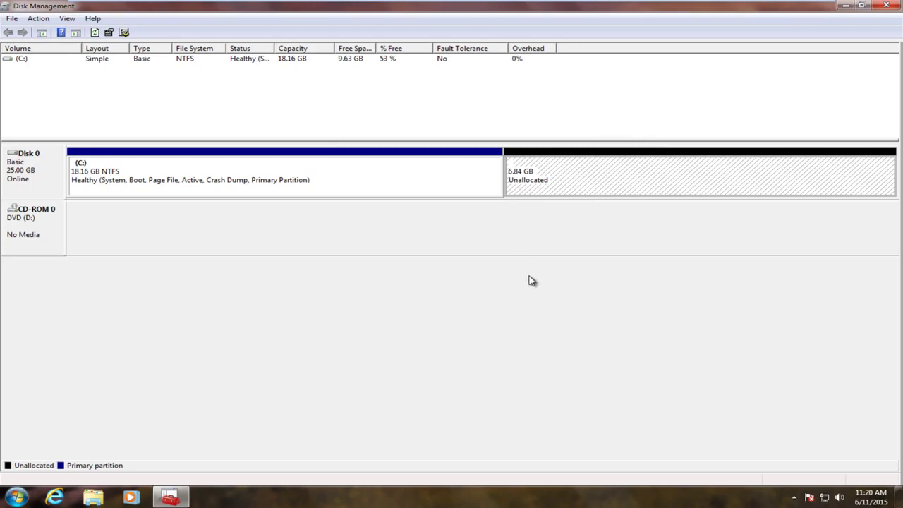
Close Disk Management, move CD-ROM Drive to the top of the BIOS boot order, and save and exit
click(885, 6)
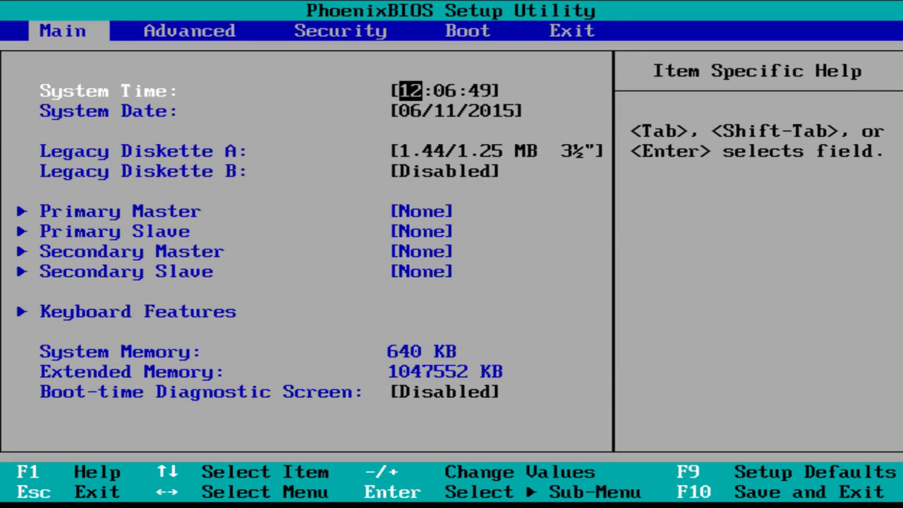
key(Right)
key(Right)
key(Right)
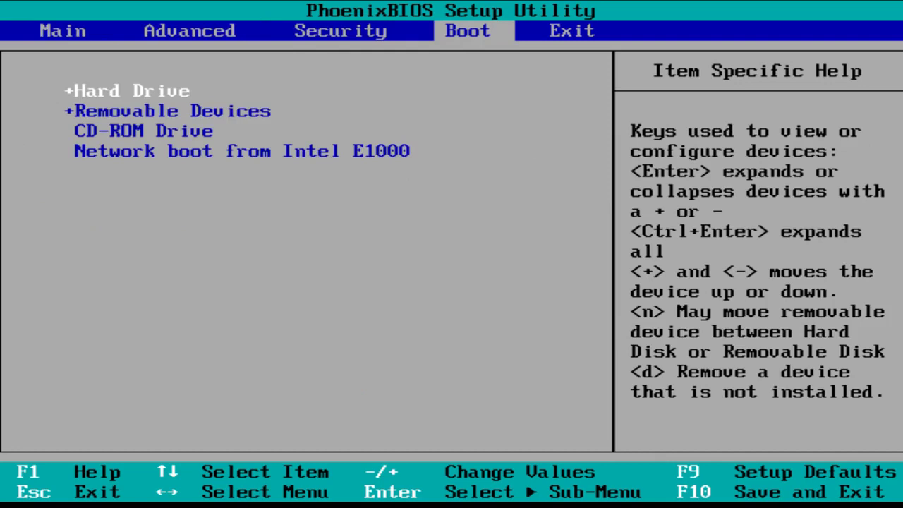
key(Down)
key(Down)
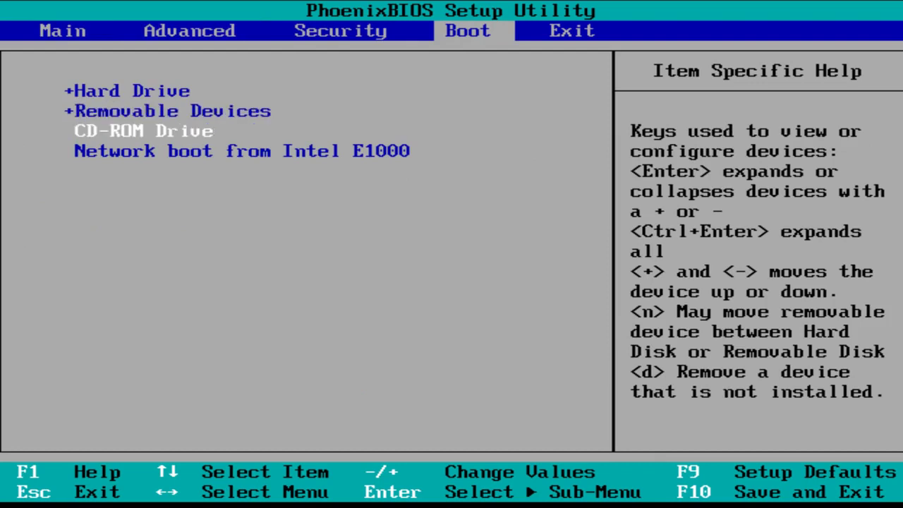
key(plus)
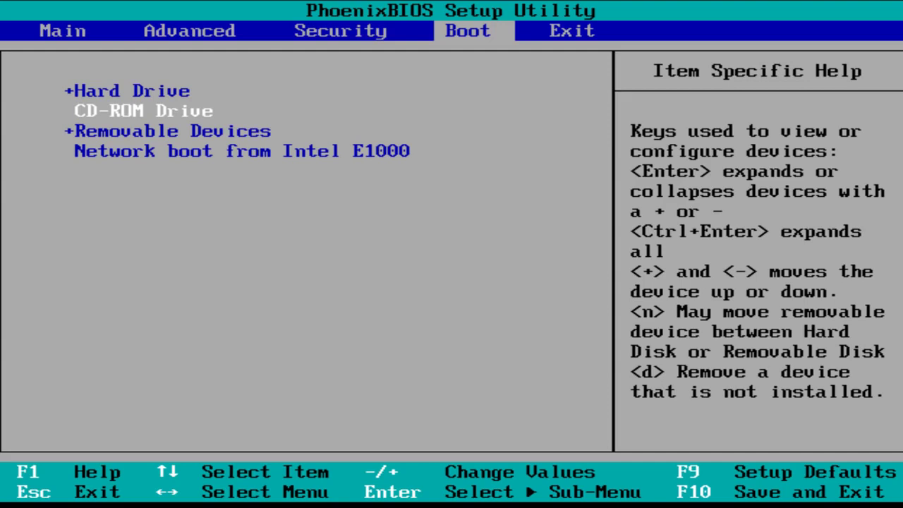
key(plus)
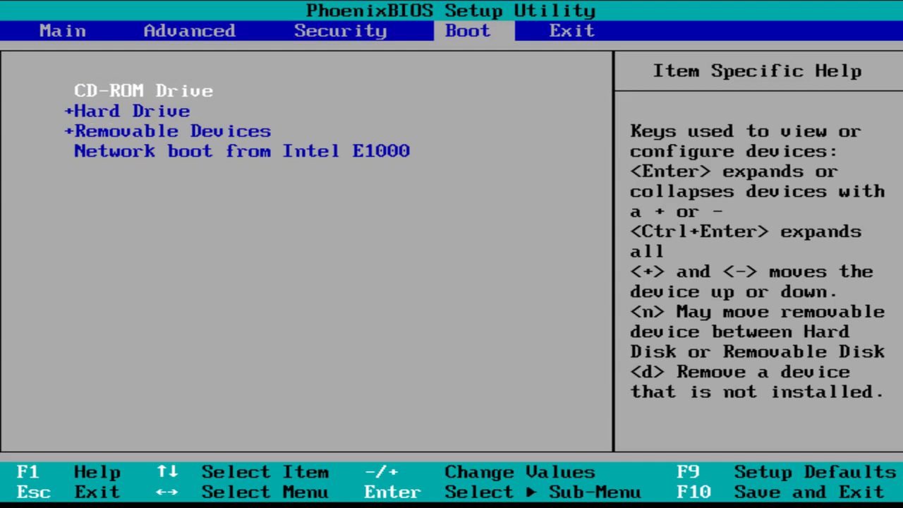
key(F10)
key(Return)
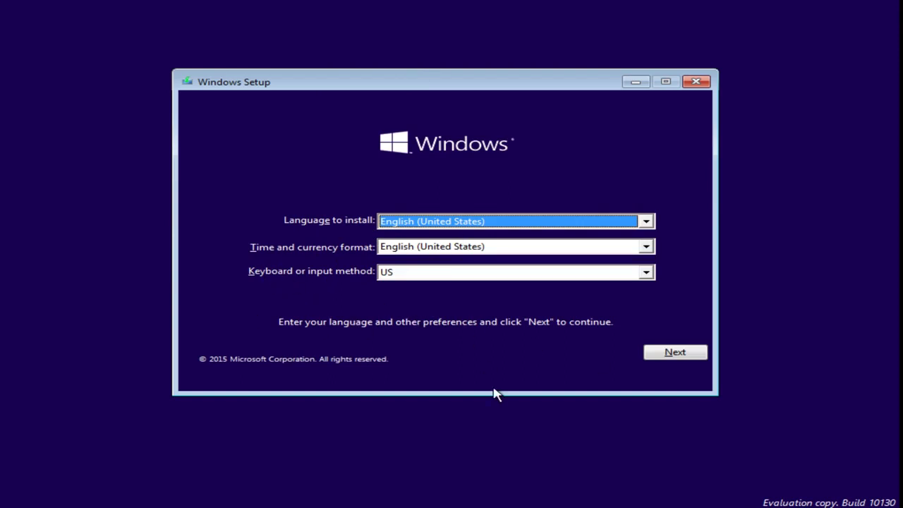
Keep the English (United States) preferences, start the install and accept the license terms
click(645, 355)
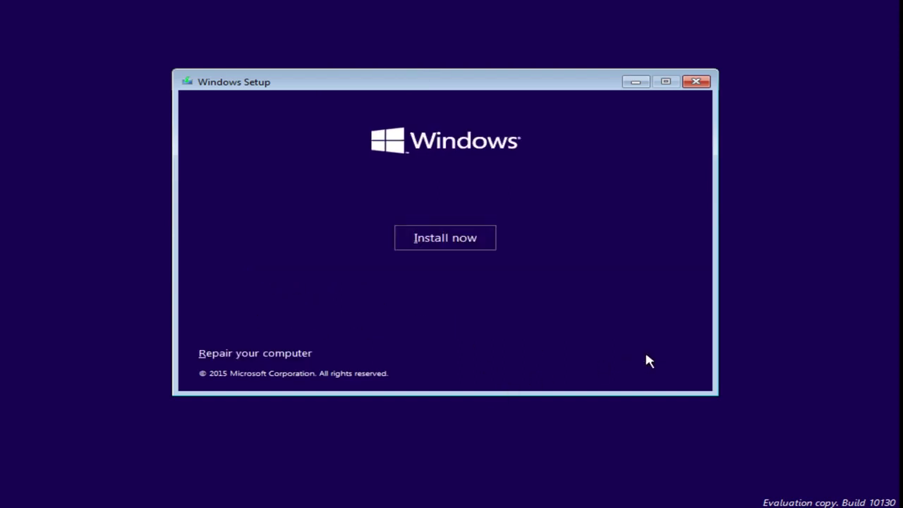
click(455, 253)
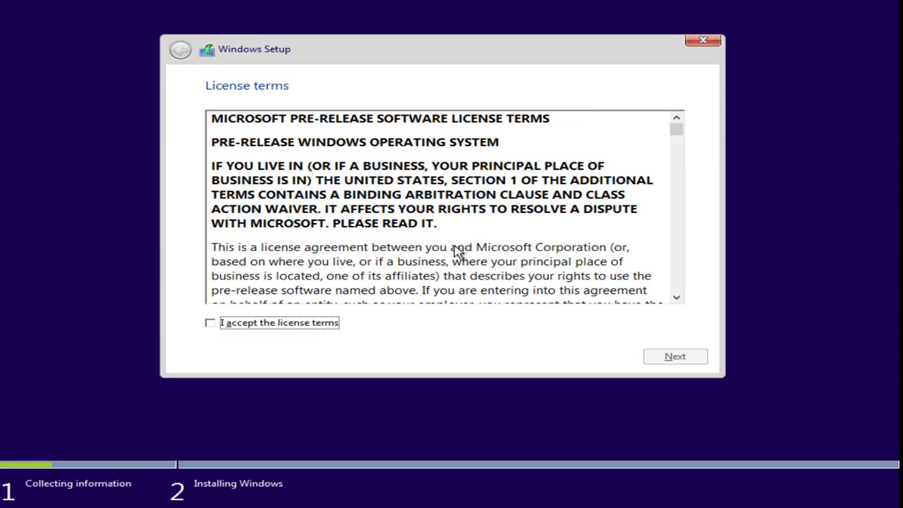
click(267, 322)
click(675, 358)
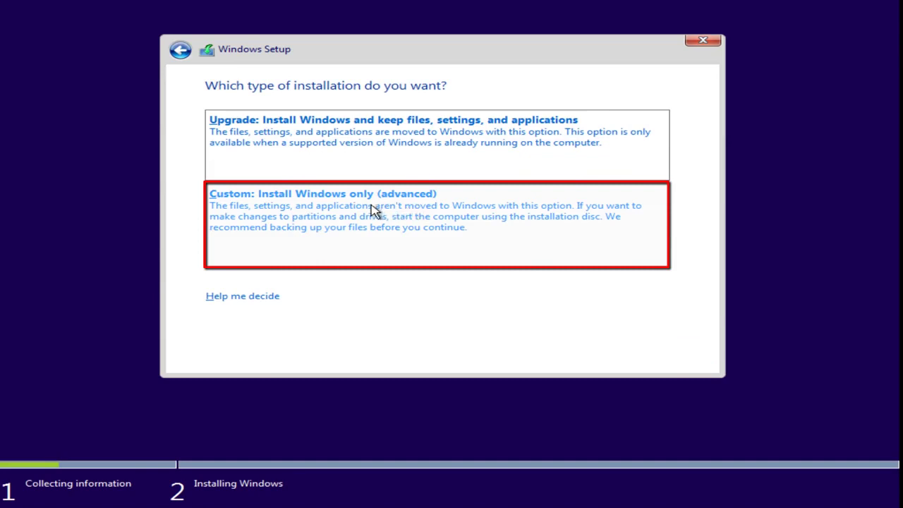
Choose a Custom install, create an 11454 MB partition in the unallocated space, and install onto Partition 2
click(346, 222)
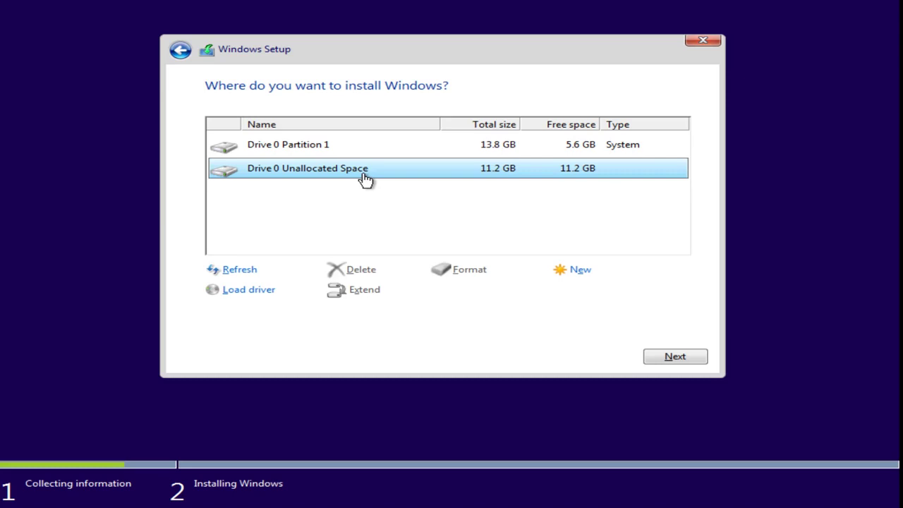
click(573, 275)
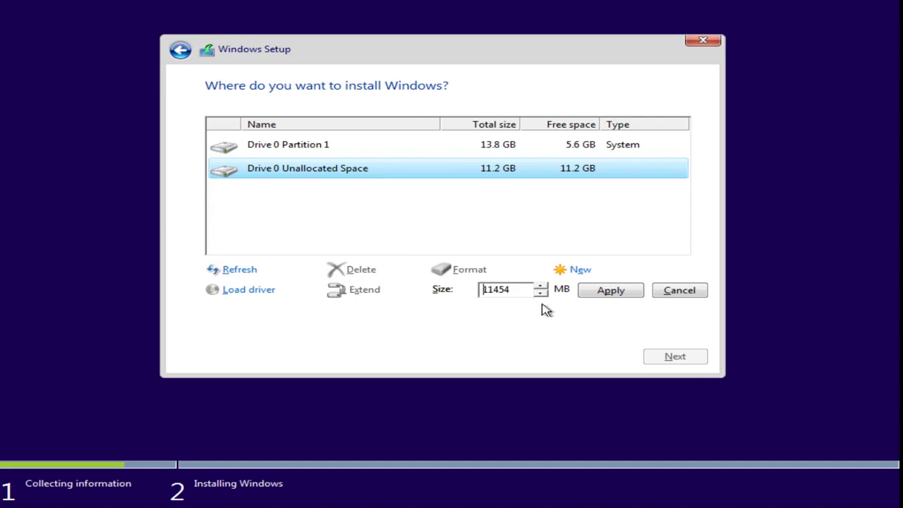
click(610, 292)
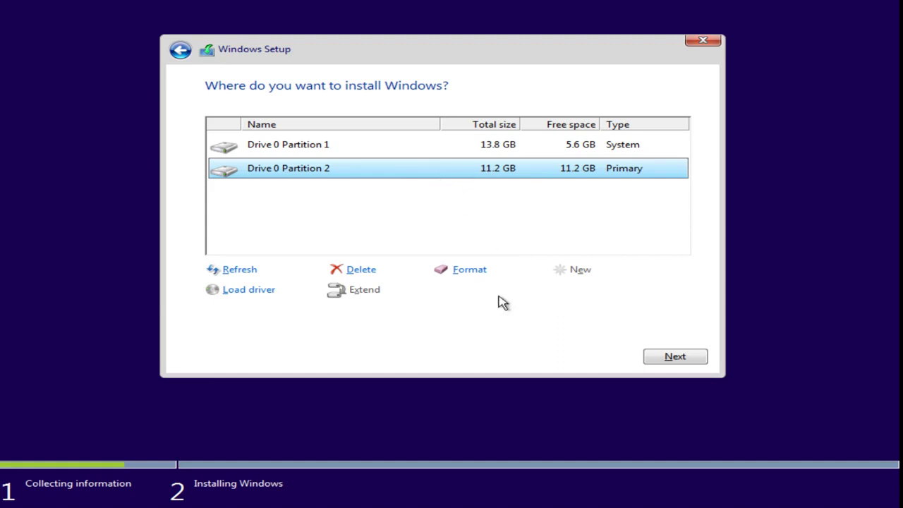
click(669, 359)
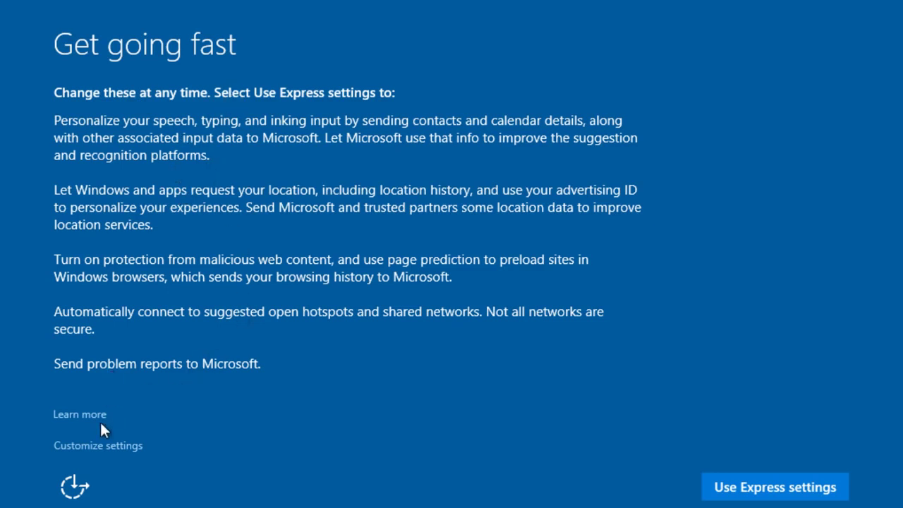
Under Customize settings, turn off location, advertising ID, typing data and speech/inking personalization
click(84, 446)
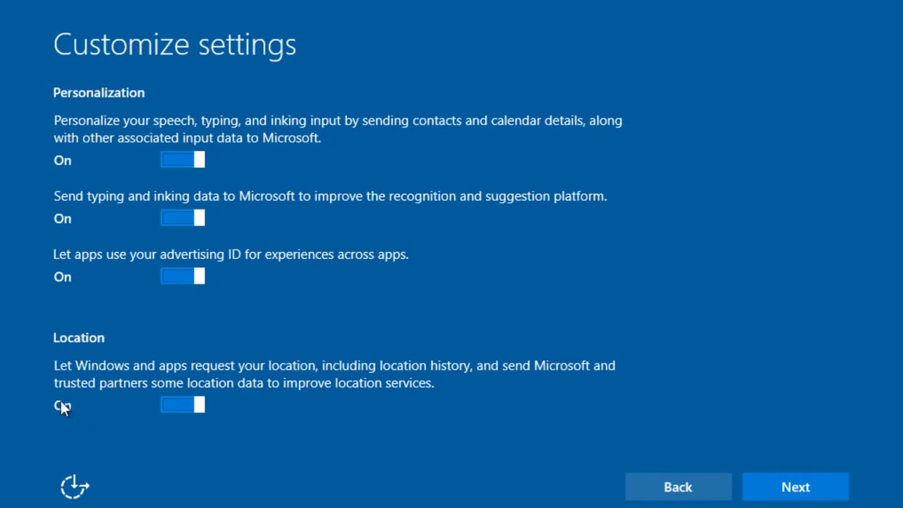
click(173, 408)
click(169, 278)
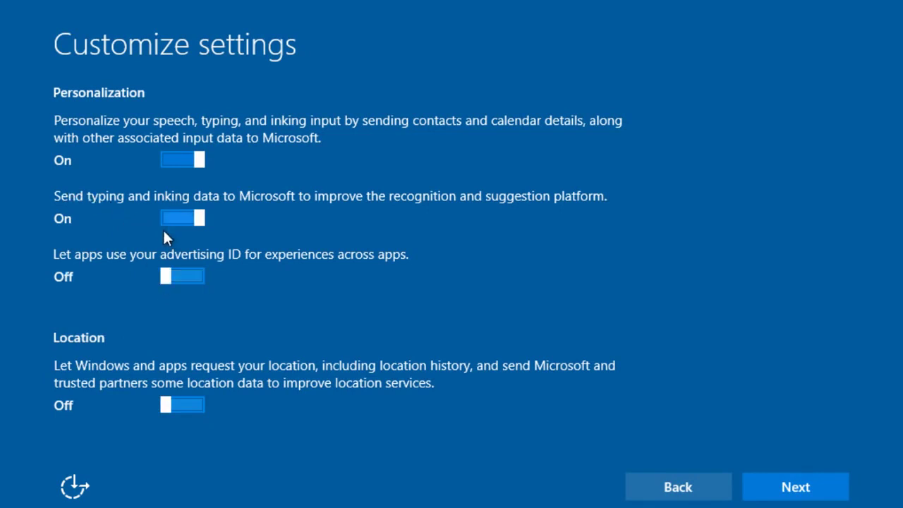
click(169, 220)
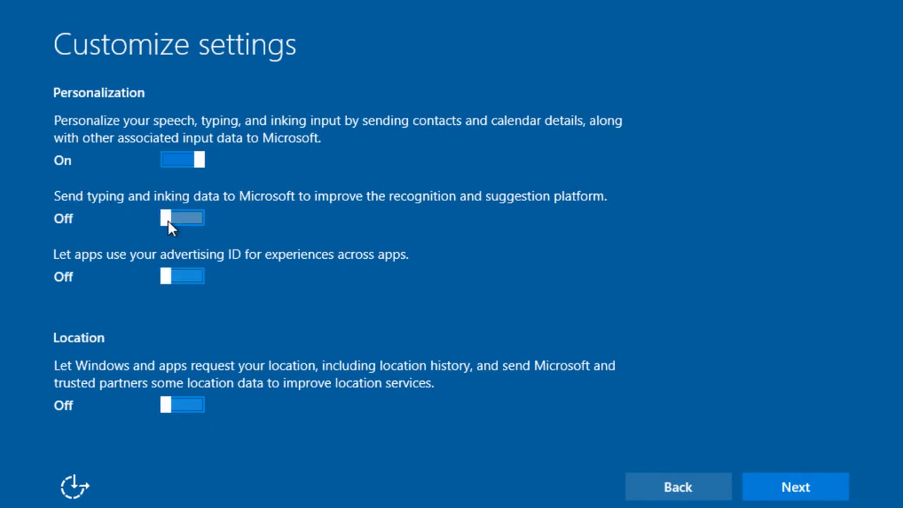
click(167, 160)
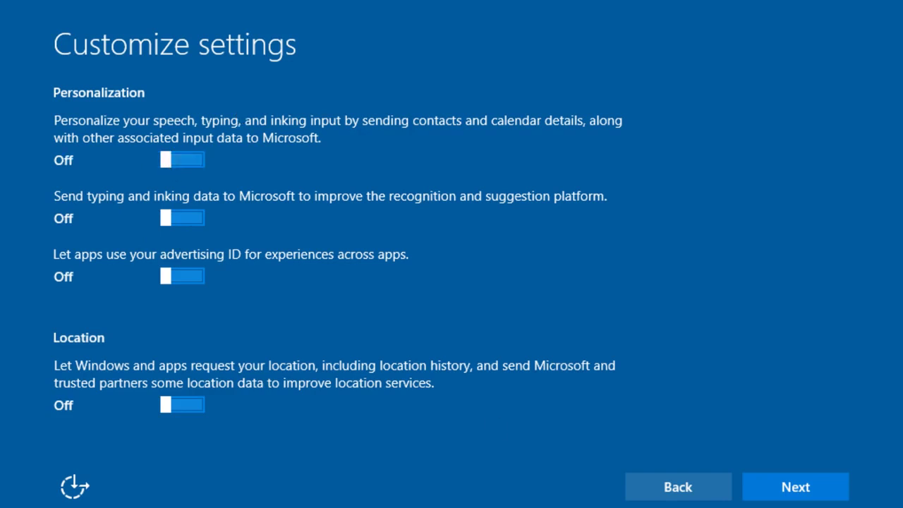
click(828, 492)
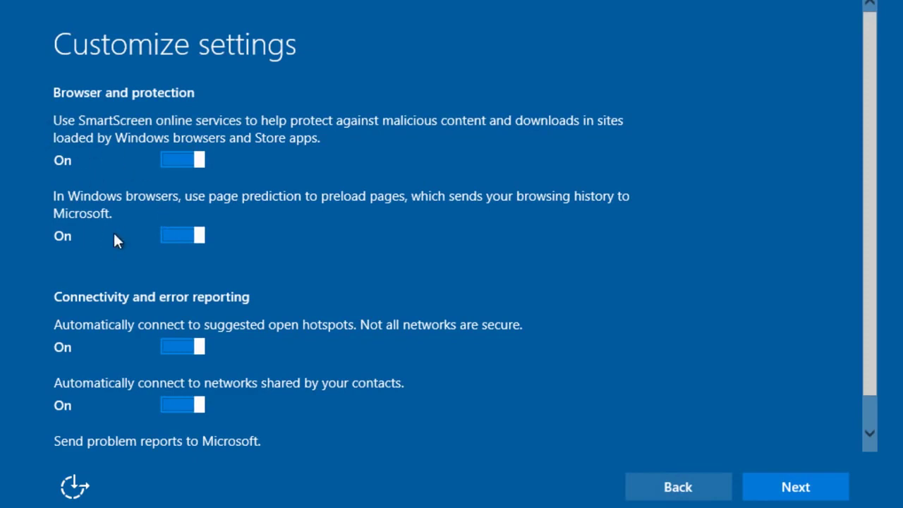
Turn off browser page prediction and connecting to contact-shared networks, then continue
click(185, 236)
scroll(173, 239, down, 1)
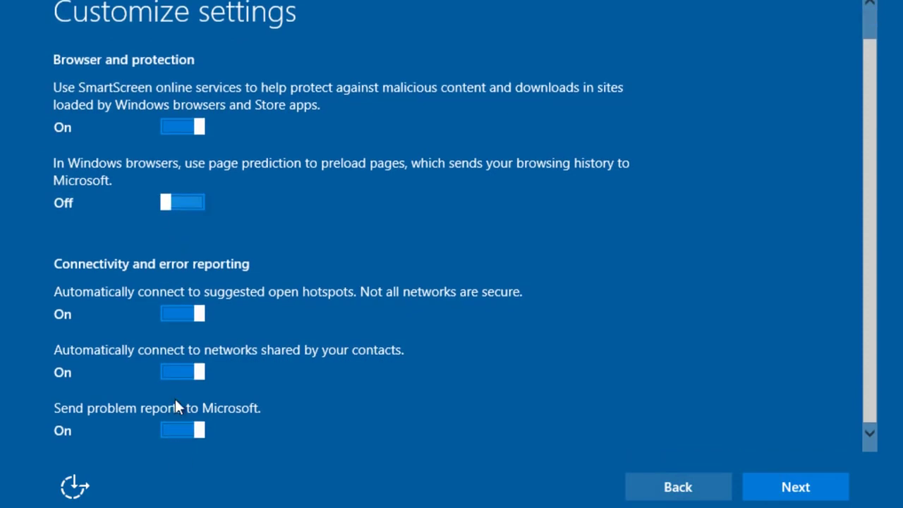
click(177, 371)
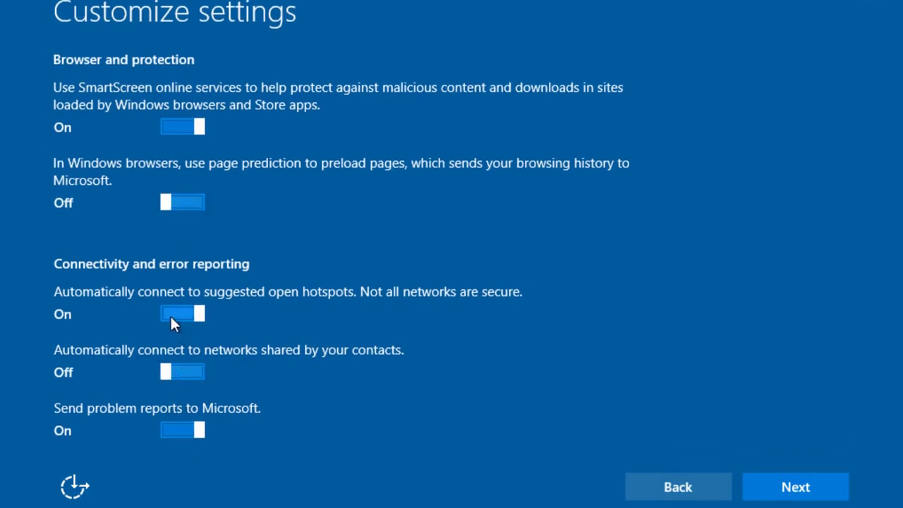
scroll(136, 266, up, 1)
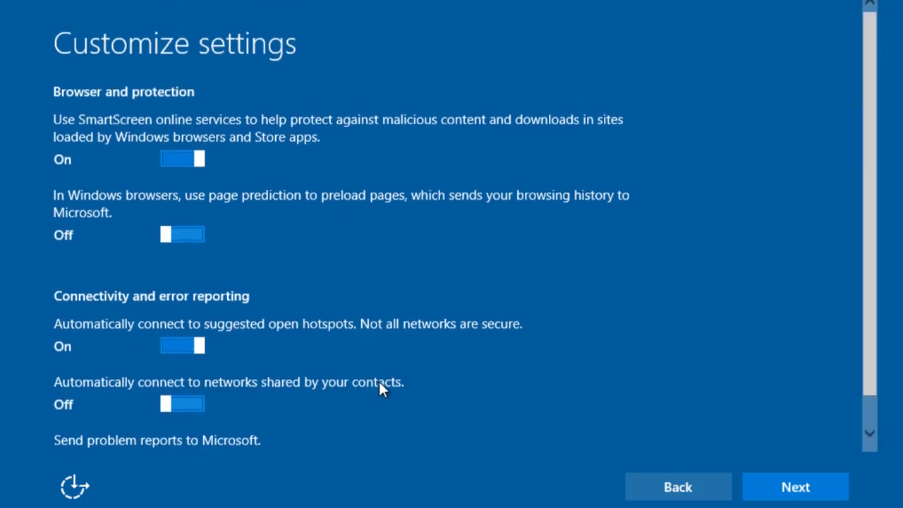
scroll(134, 304, down, 1)
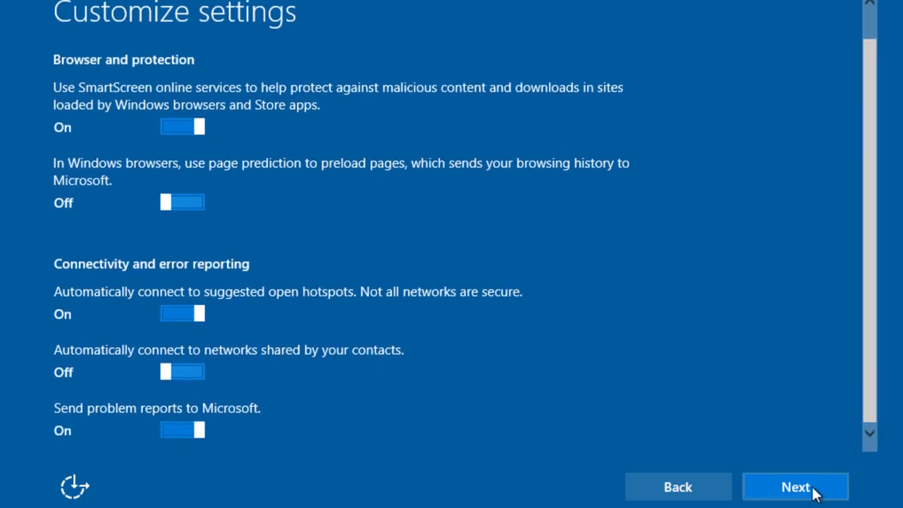
click(814, 490)
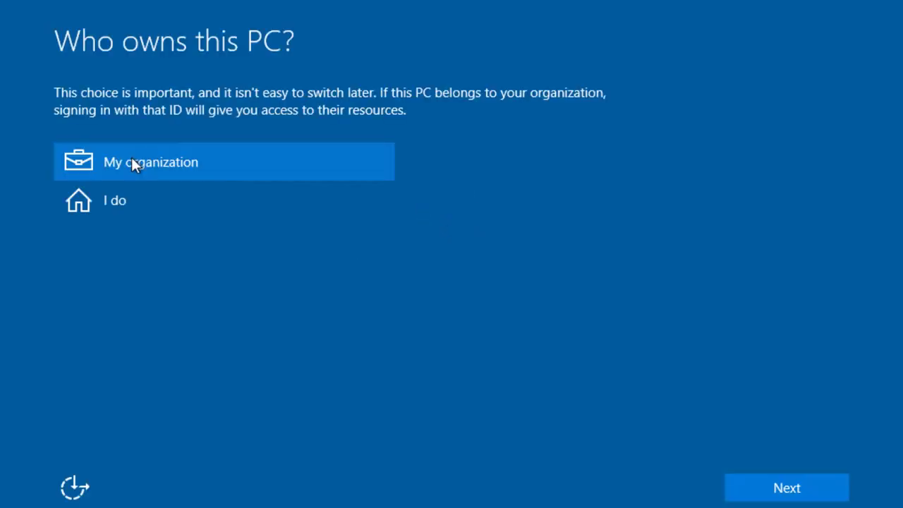
Mark the PC as personally owned and create a local account with user name, password and password hint
click(87, 203)
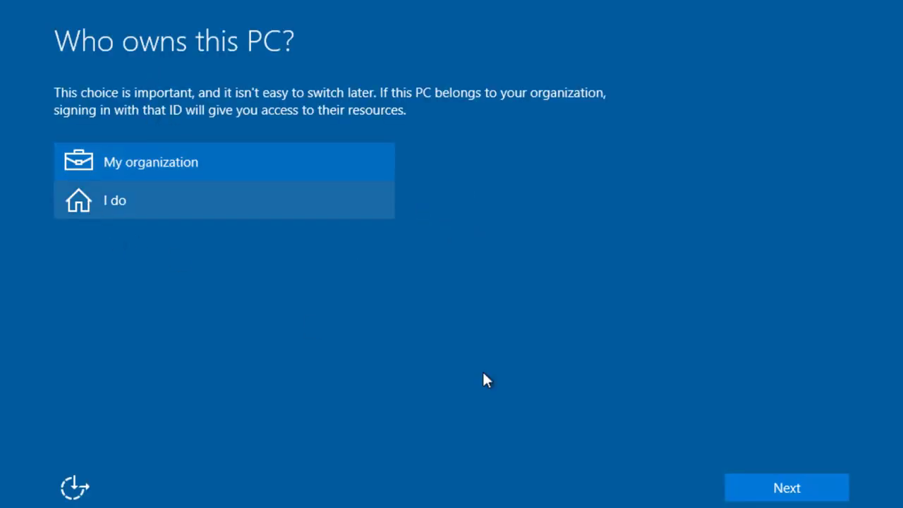
click(759, 498)
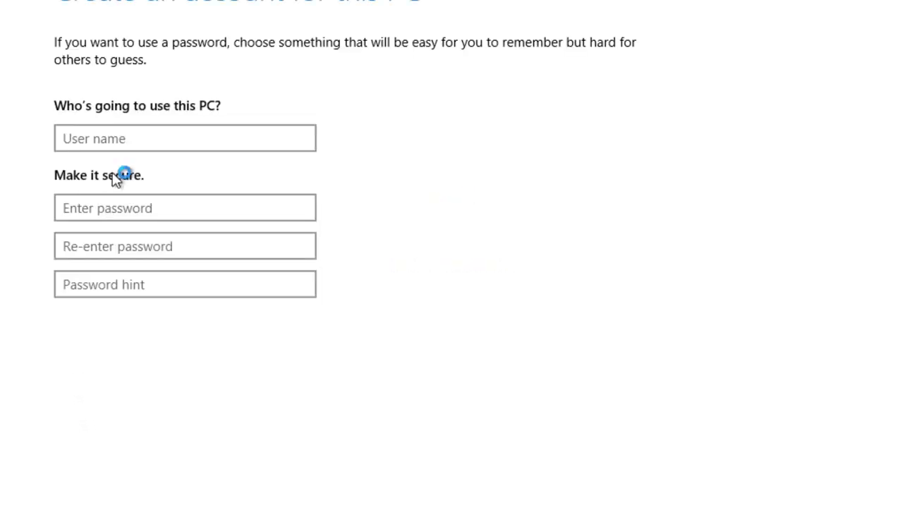
click(111, 142)
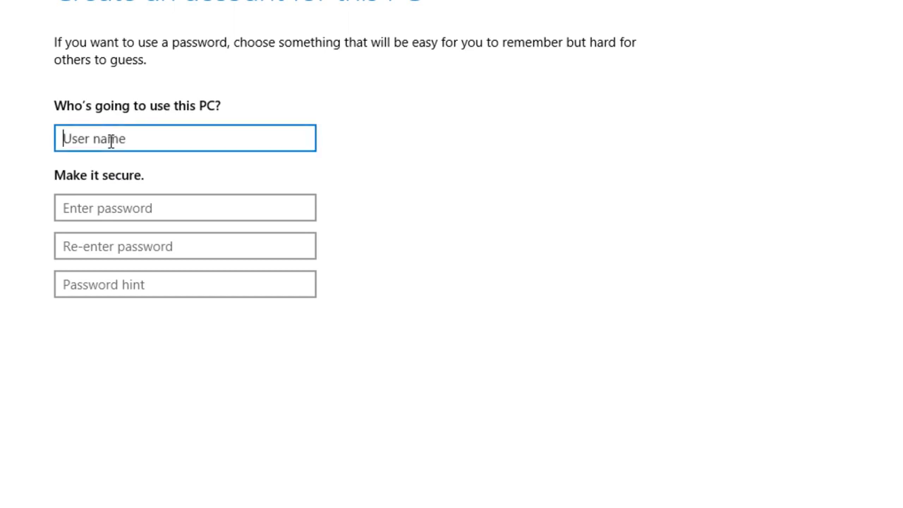
text(rrrrr)
click(106, 204)
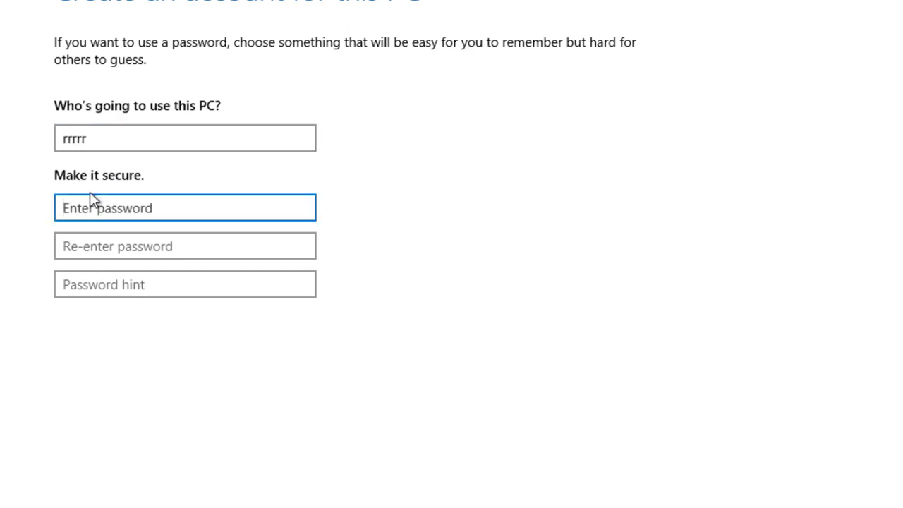
click(169, 248)
text(rrrr)
click(147, 287)
key(Return)
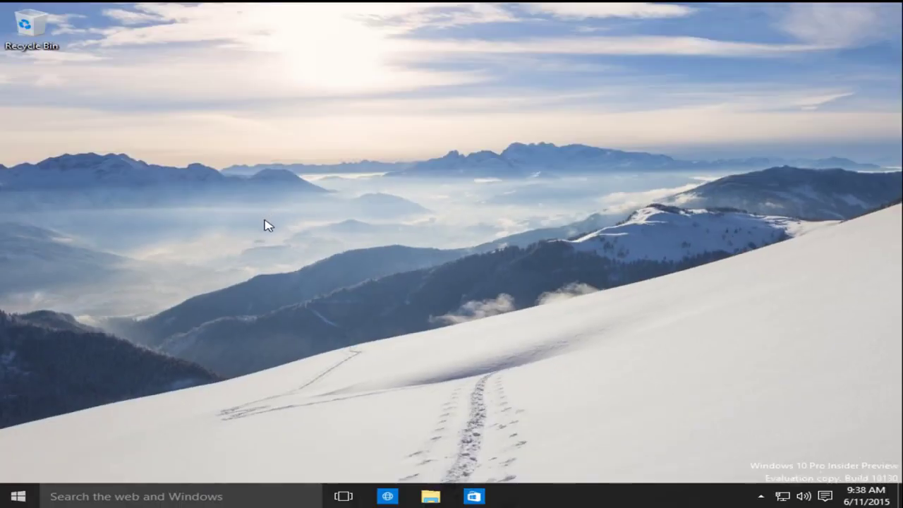
Glance at the Start menu and notification icons, then launch and close the Project Spartan browser
click(17, 496)
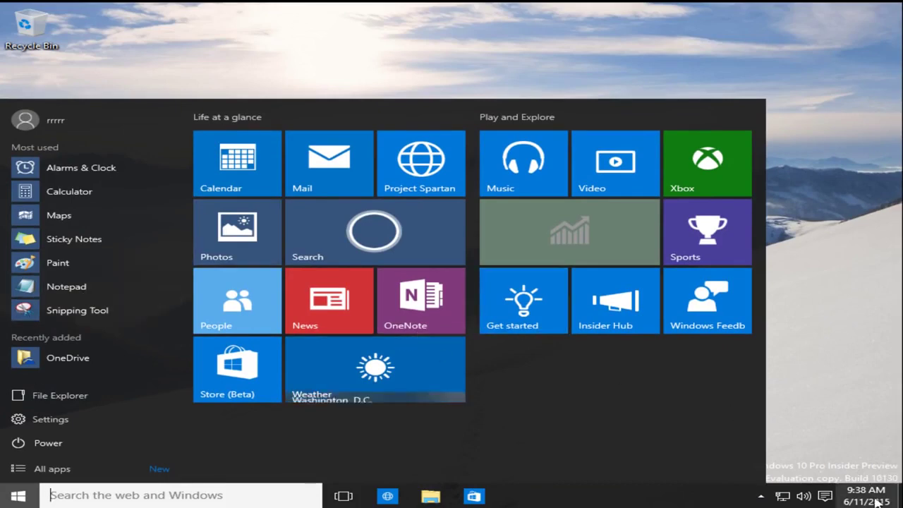
click(835, 439)
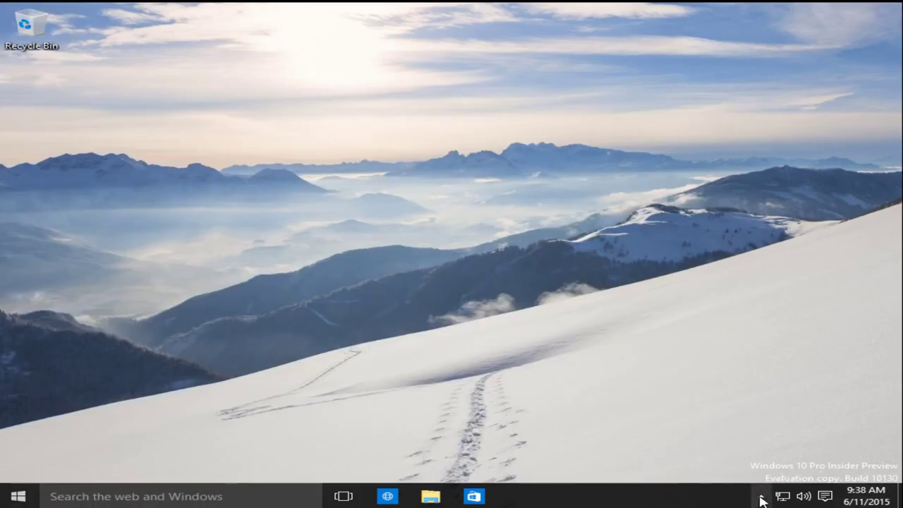
click(761, 497)
click(761, 497)
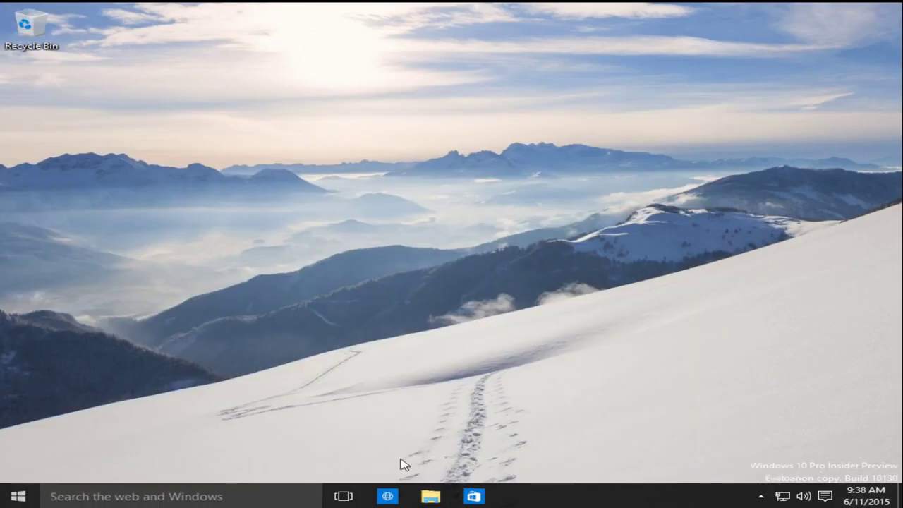
click(386, 497)
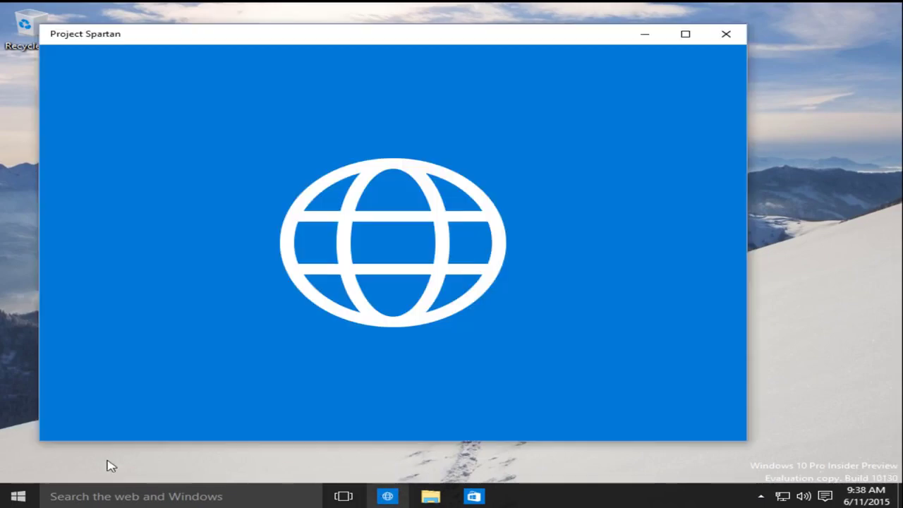
drag(306, 36, 318, 1)
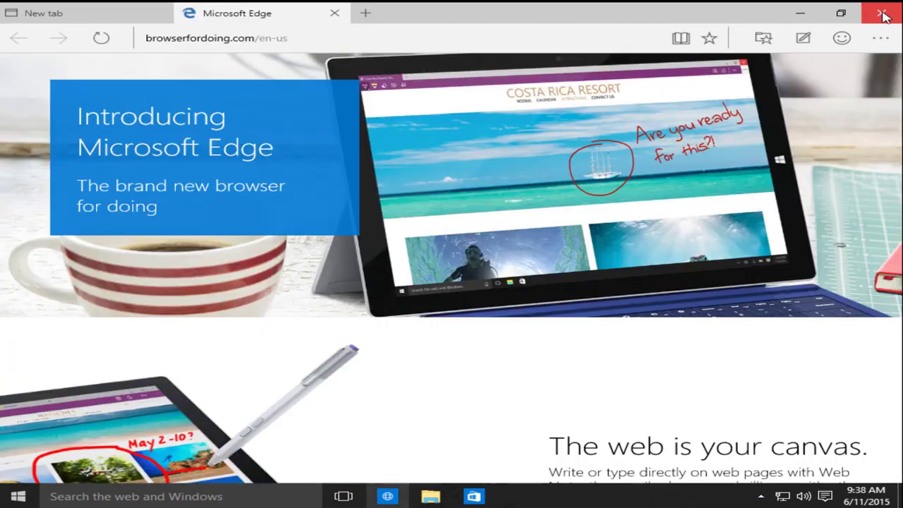
click(884, 14)
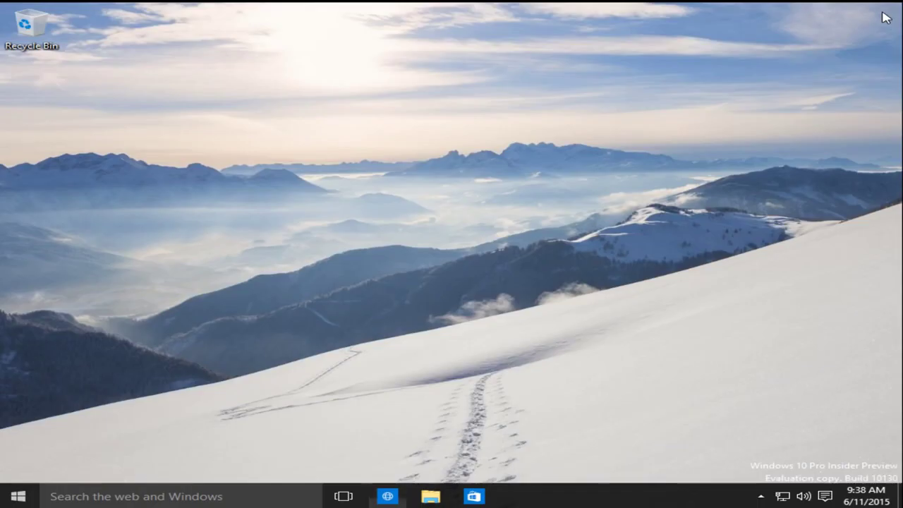
Restart the computer from the Start button's right-click menu
right_click(28, 492)
click(494, 306)
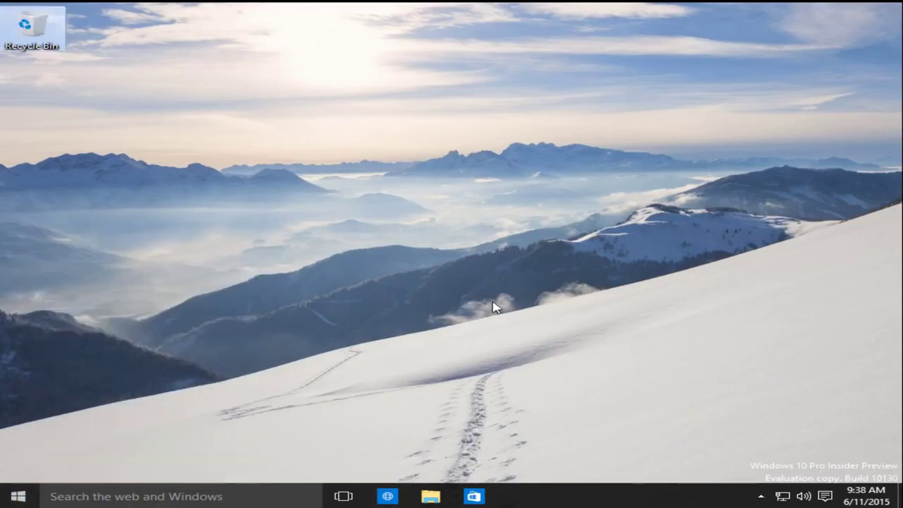
click(11, 502)
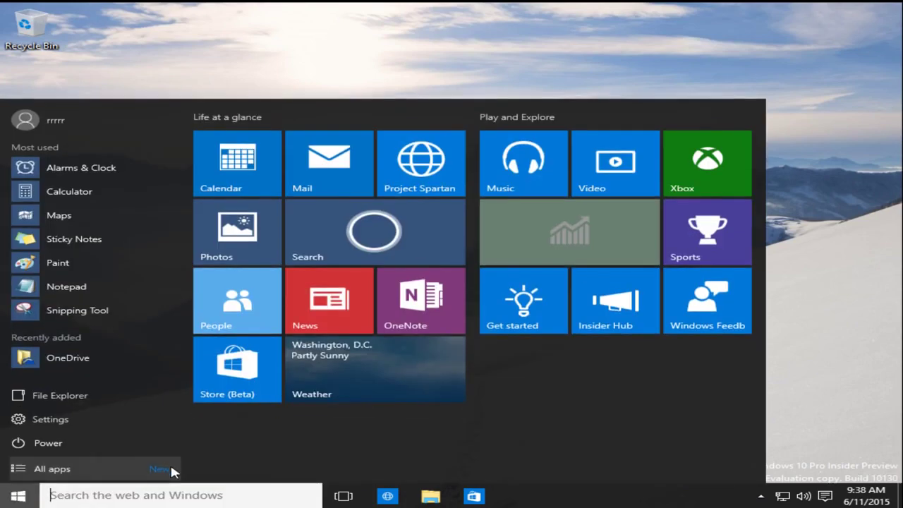
right_click(10, 494)
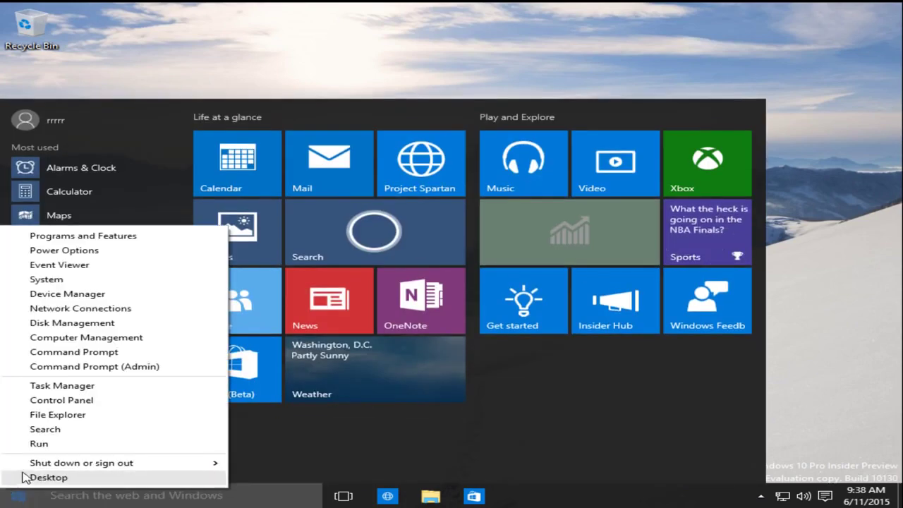
mouse_move(101, 464)
click(272, 492)
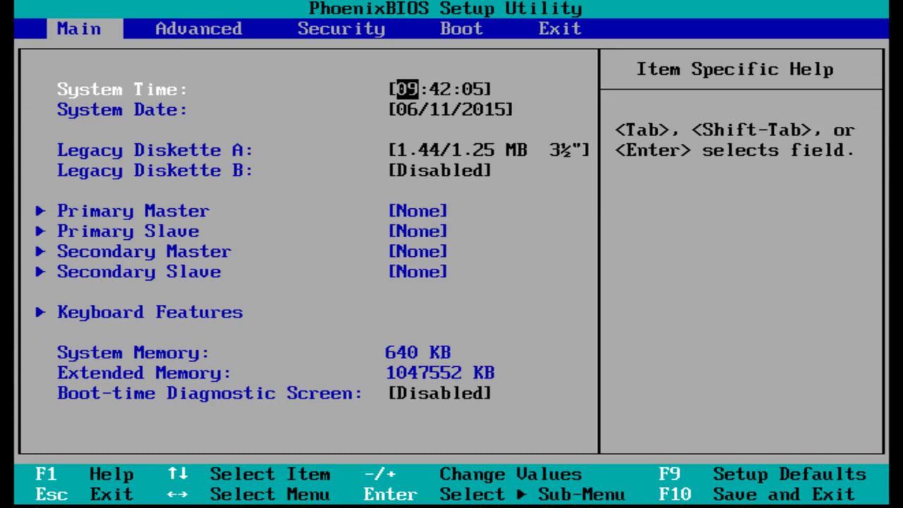
In the Boot menu, move Hard Drive above CD-ROM Drive in the boot order
key(Right)
key(Right)
key(Right)
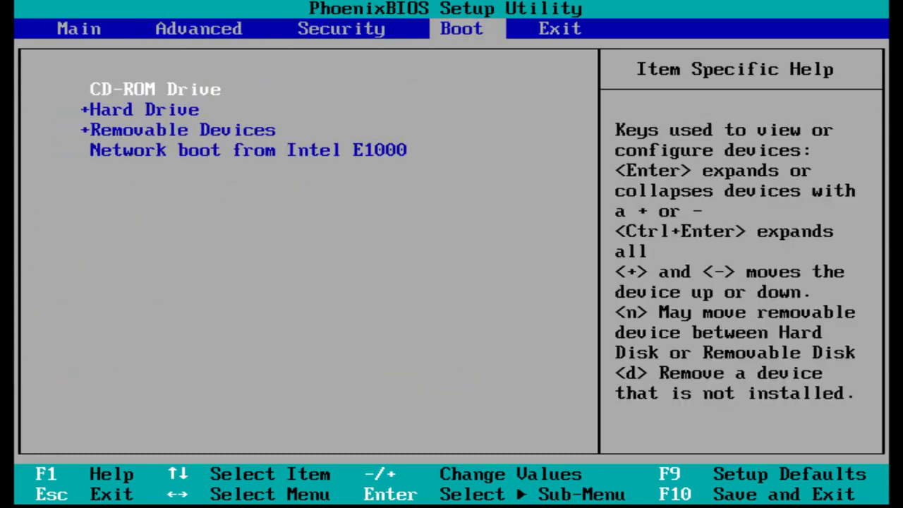
key(Down)
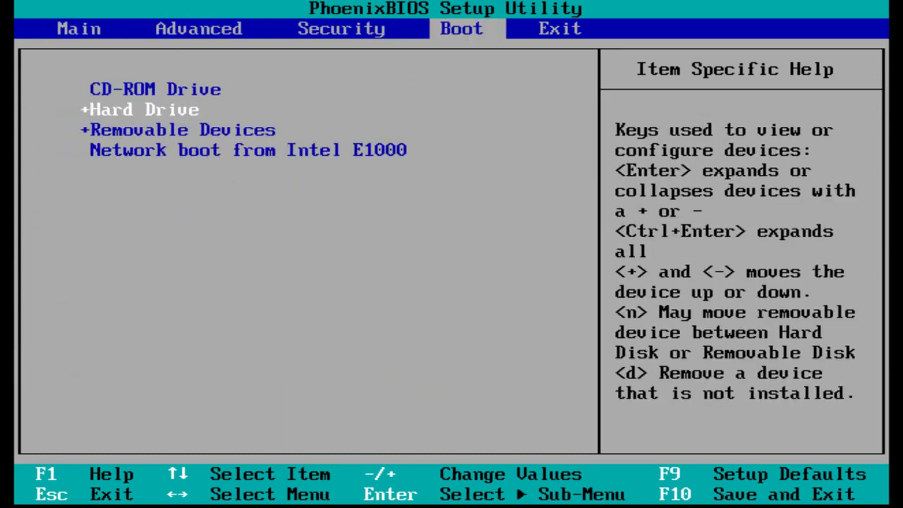
key(plus)
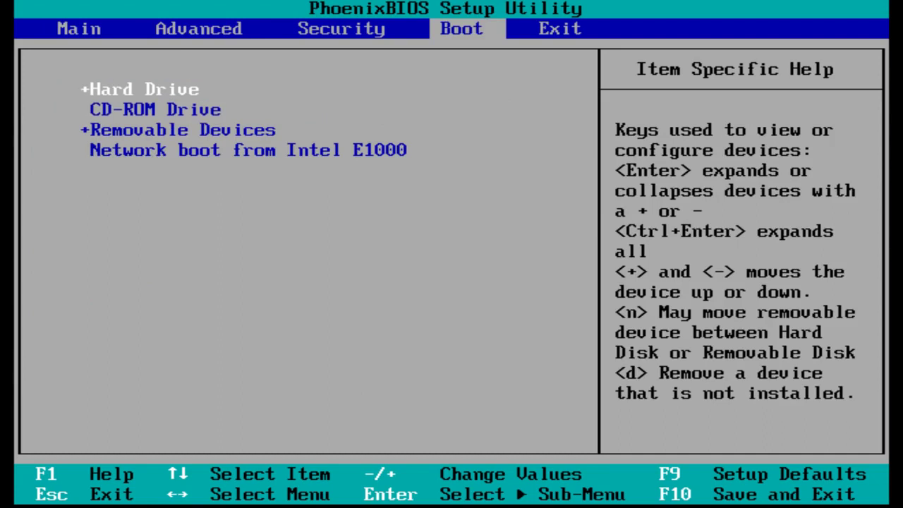
key(Down)
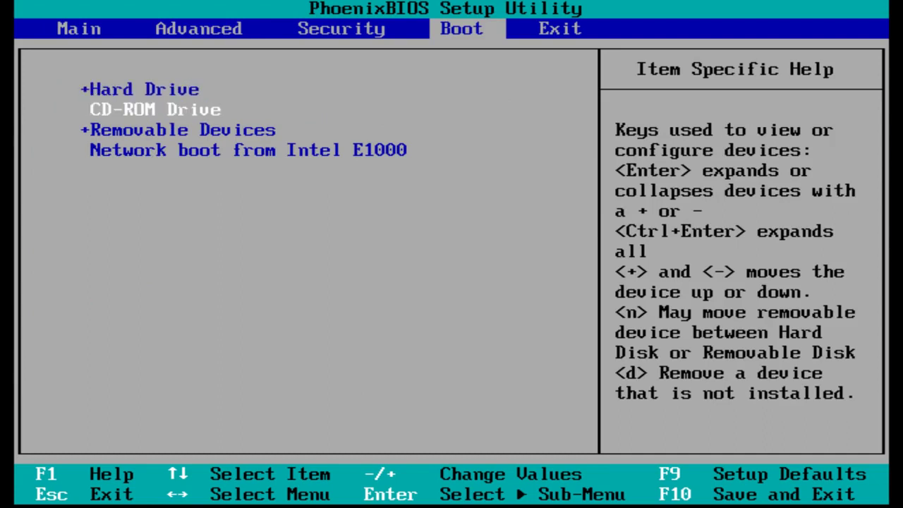
key(Up)
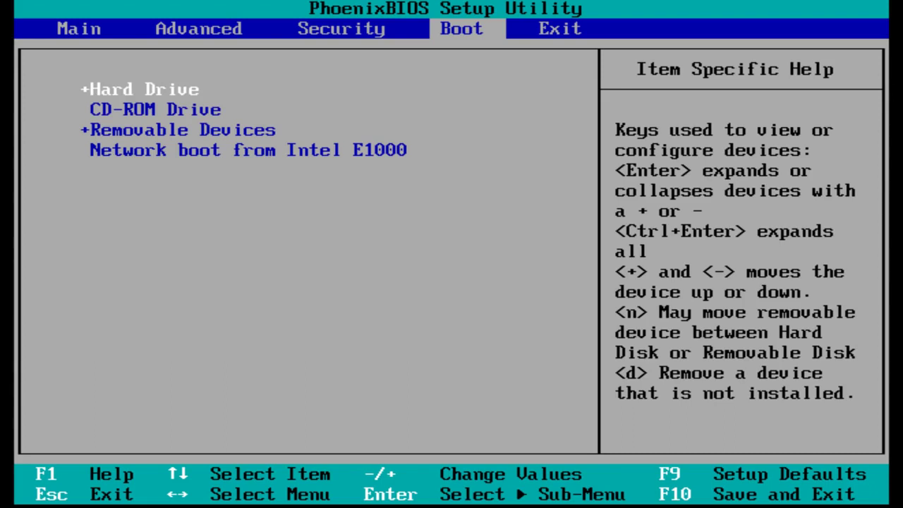
Load the default configuration with F9, then save and exit with F10
key(F9)
key(Return)
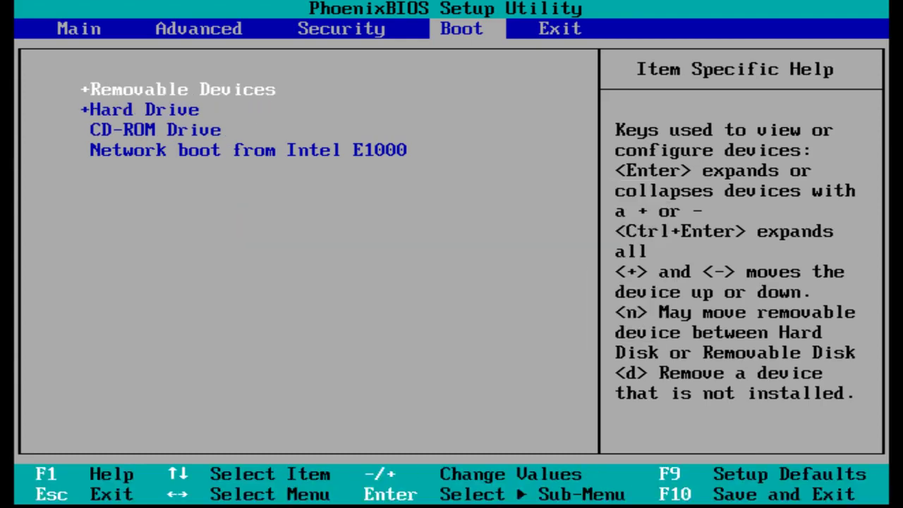
key(F10)
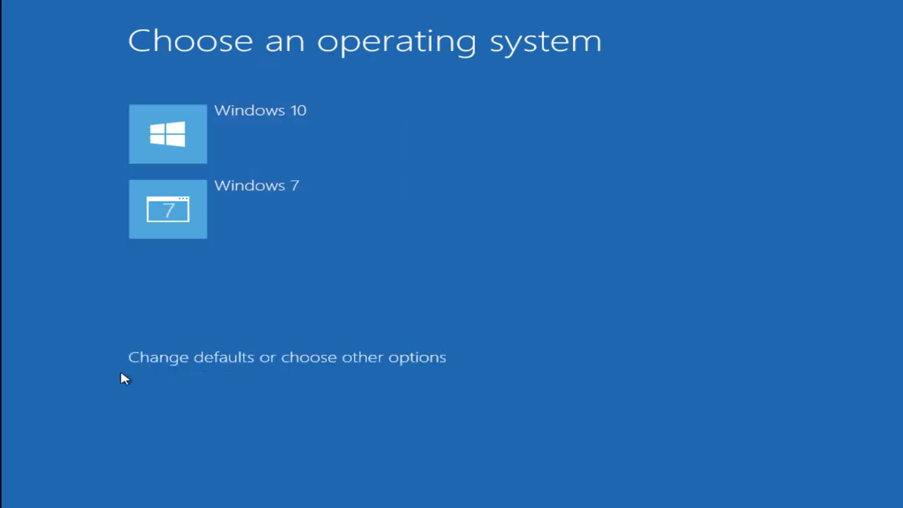
On the Windows 10 / Windows 7 boot menu, view the options for changing the default operating system
click(136, 359)
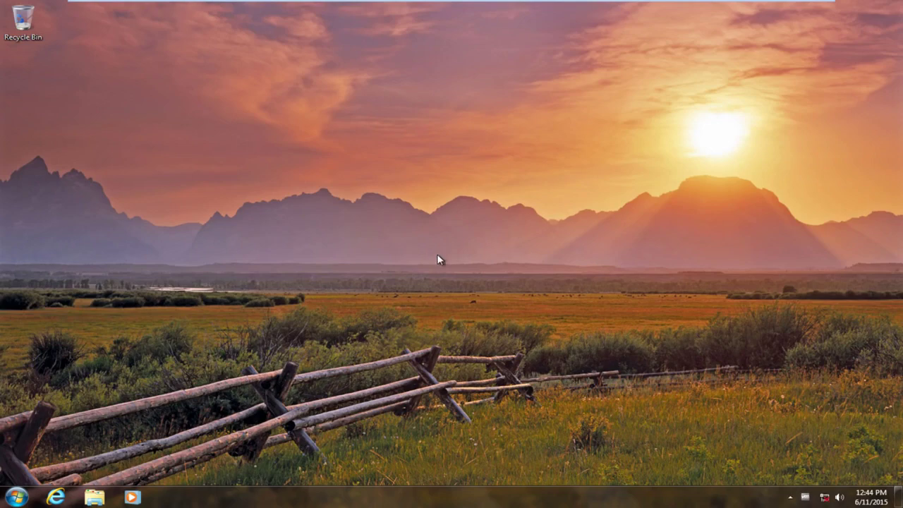
click(17, 497)
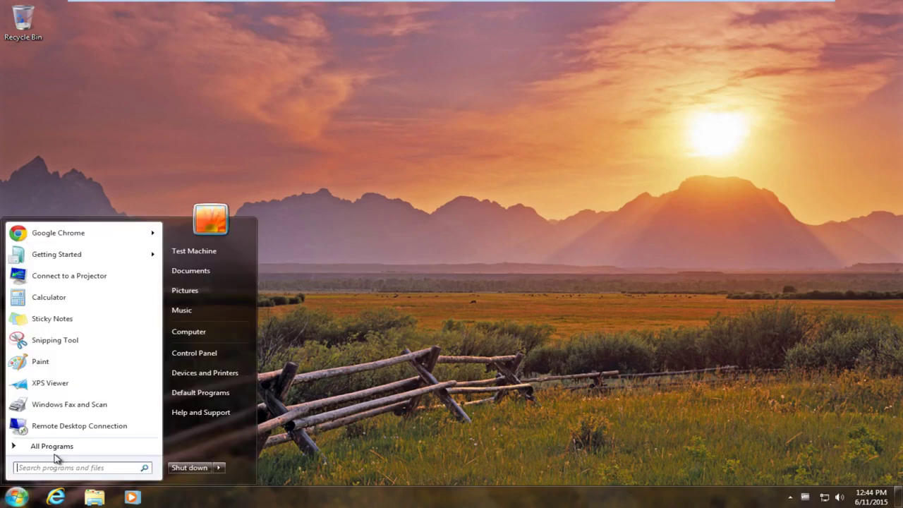
click(222, 334)
drag(350, 104, 357, 58)
click(524, 134)
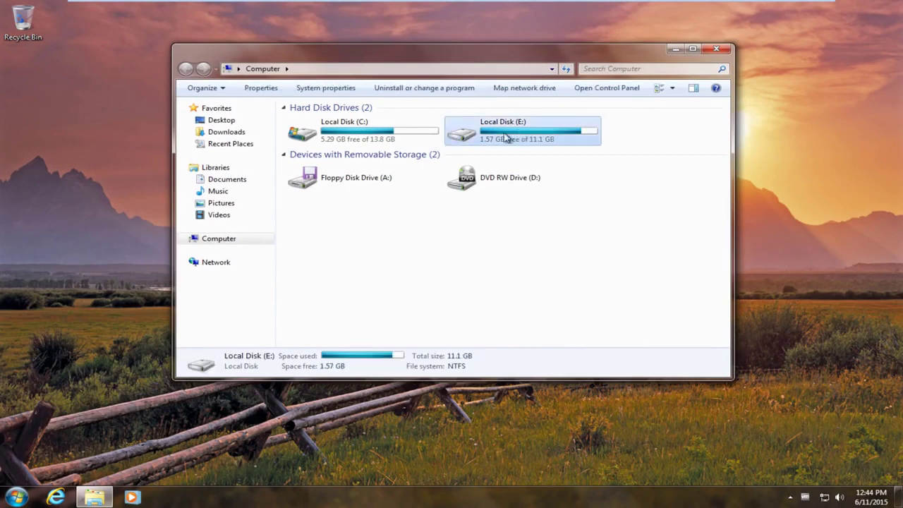
click(350, 138)
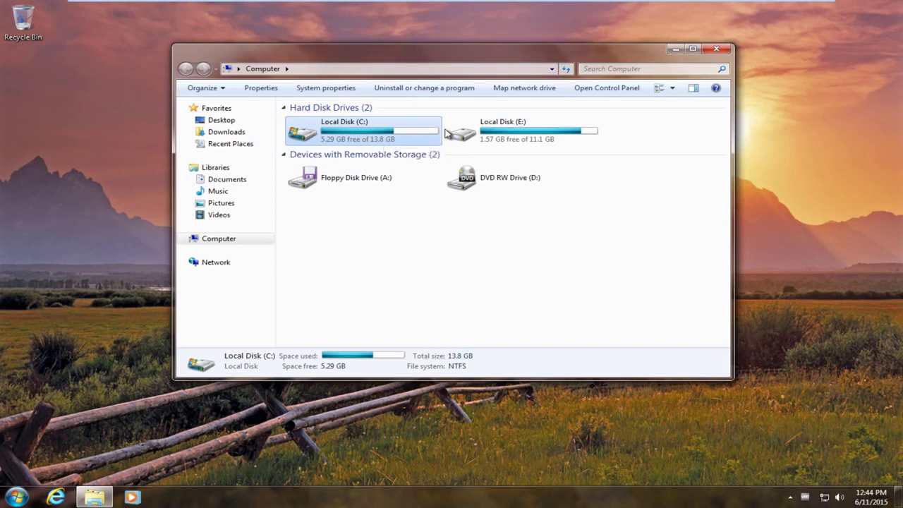
drag(633, 50, 633, 26)
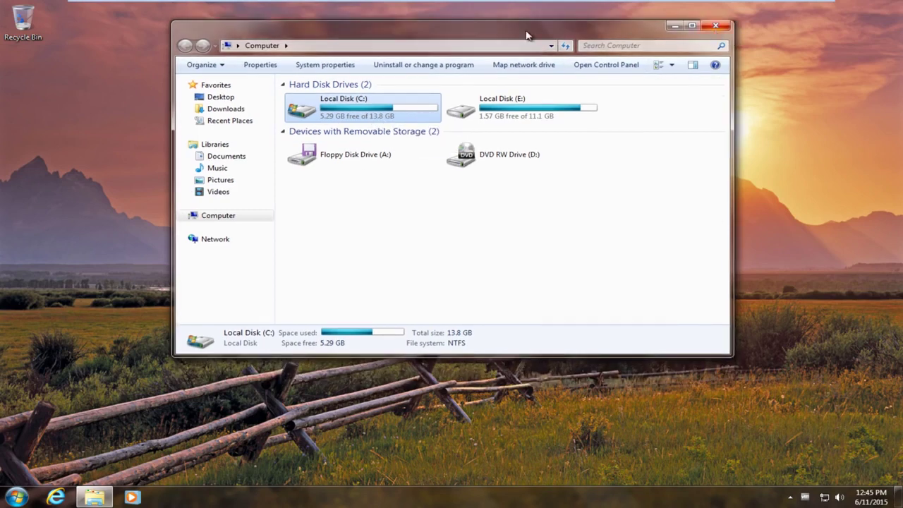
click(336, 65)
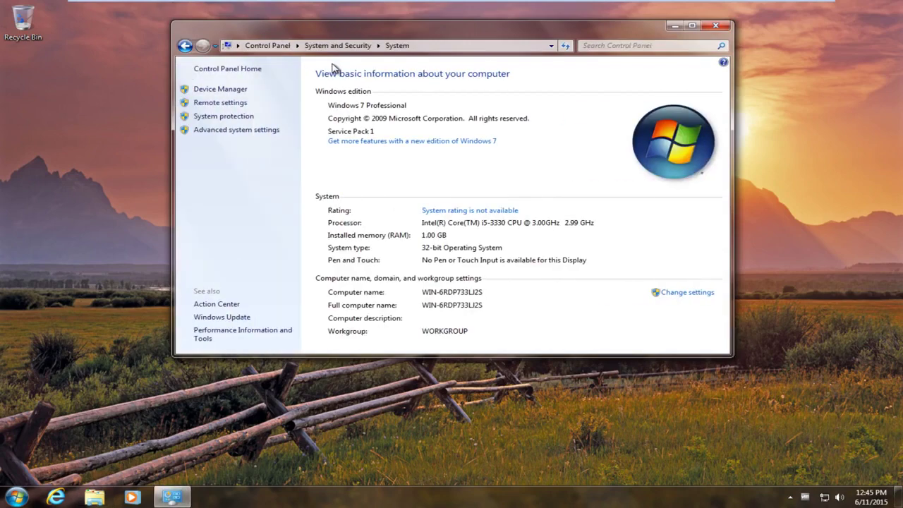
click(717, 25)
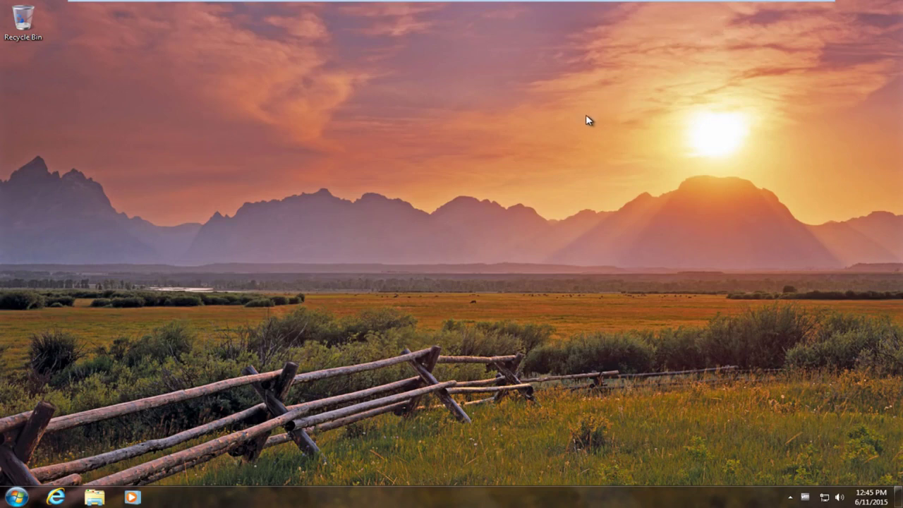